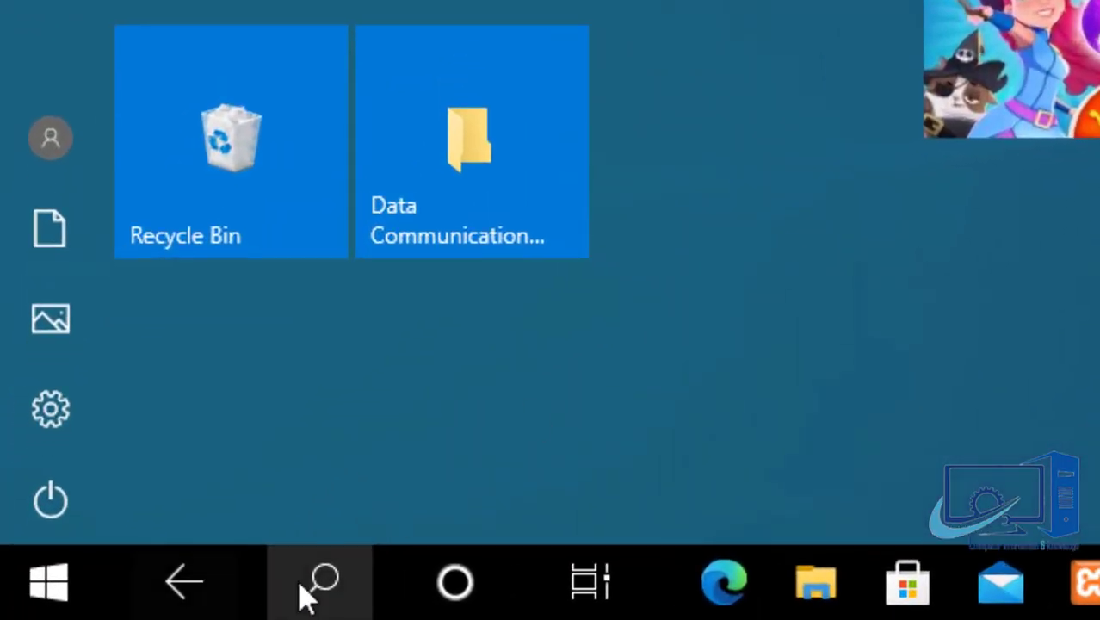
Step: Find and launch Word 2013, dismiss the Office Activation Wizard, and create a blank document
click(308, 592)
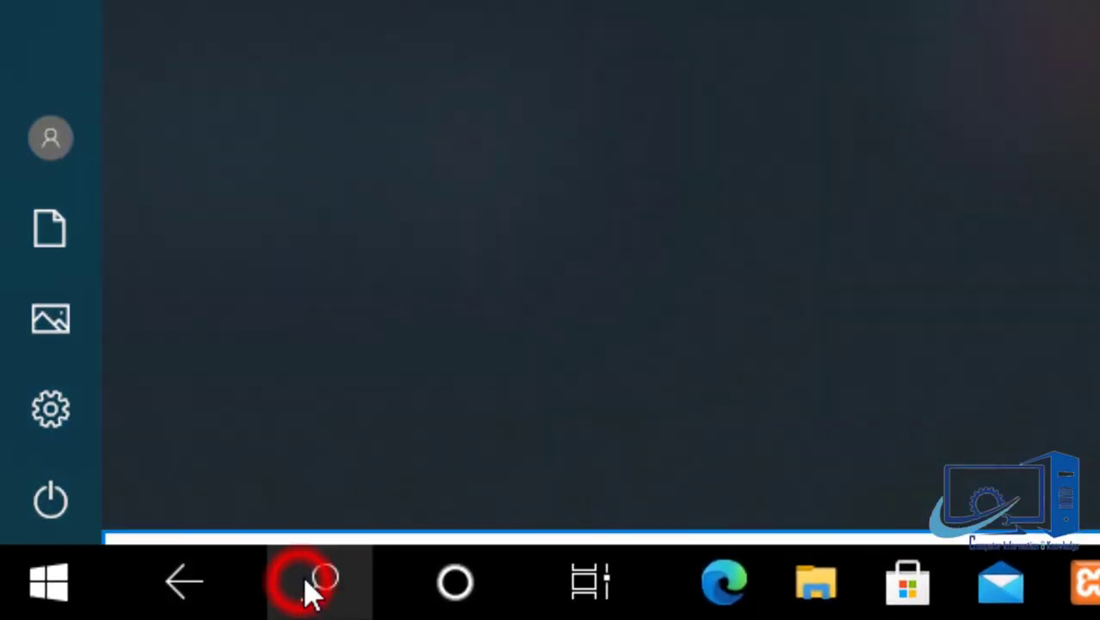
click(369, 508)
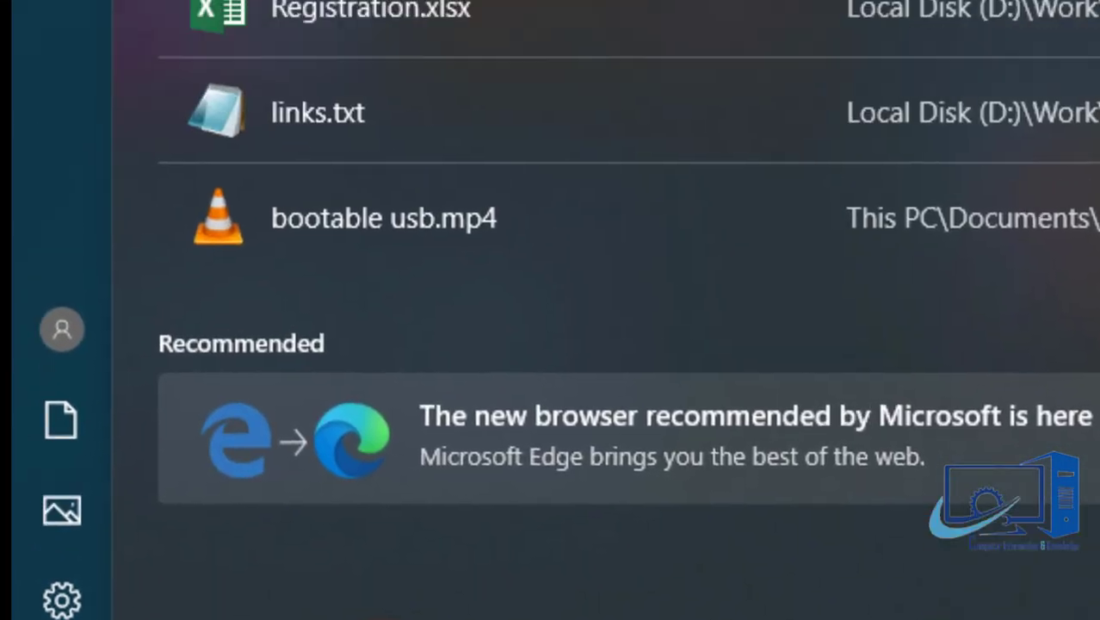
text(word)
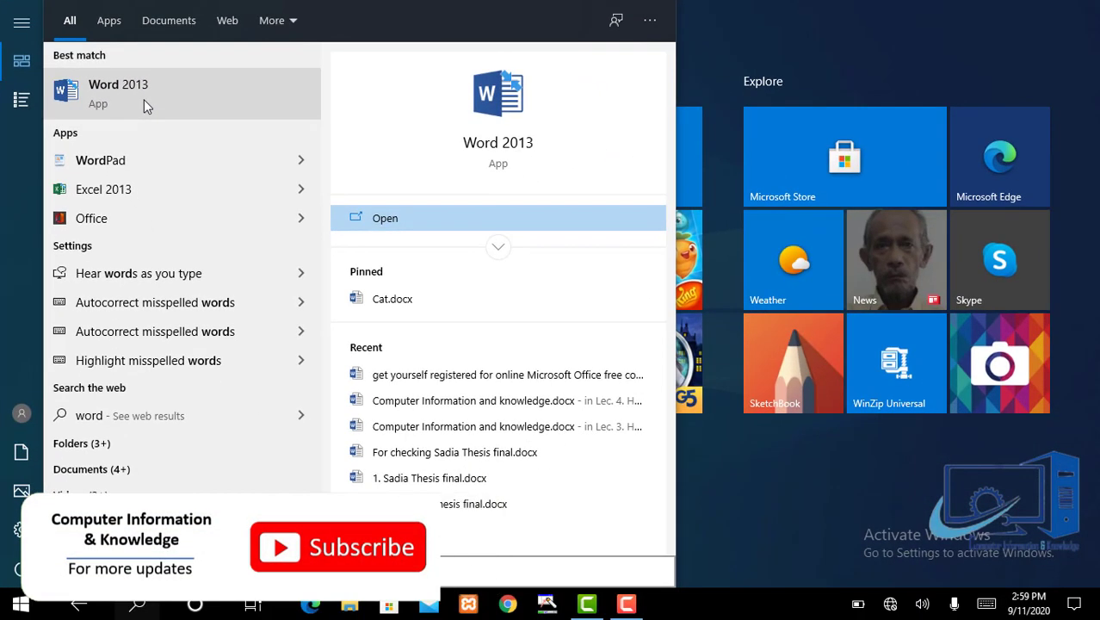
click(144, 101)
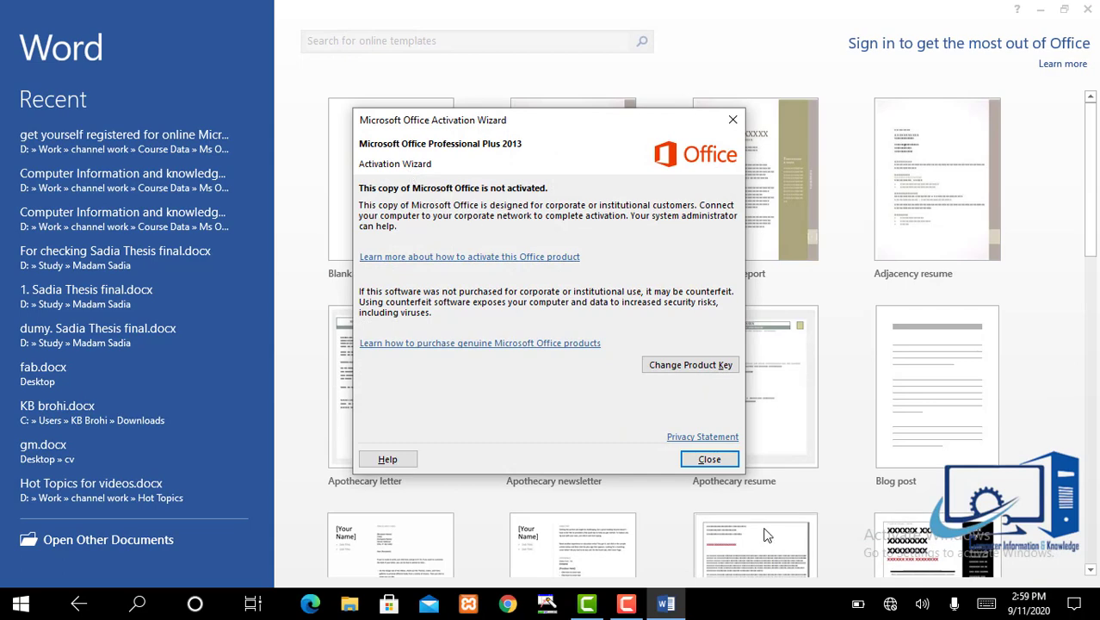
click(710, 458)
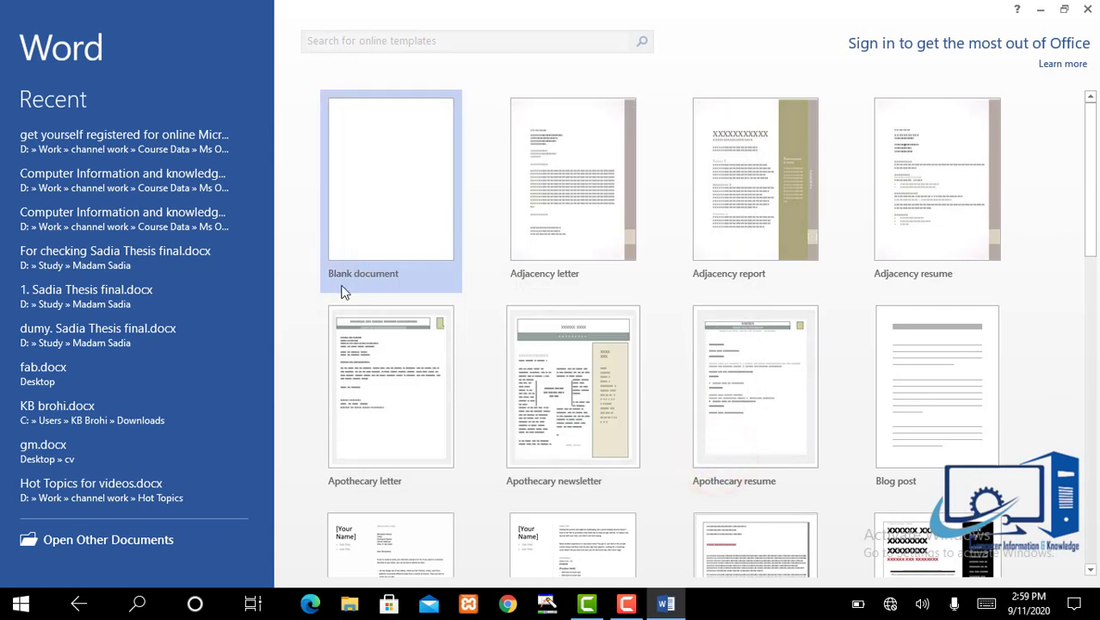
click(376, 143)
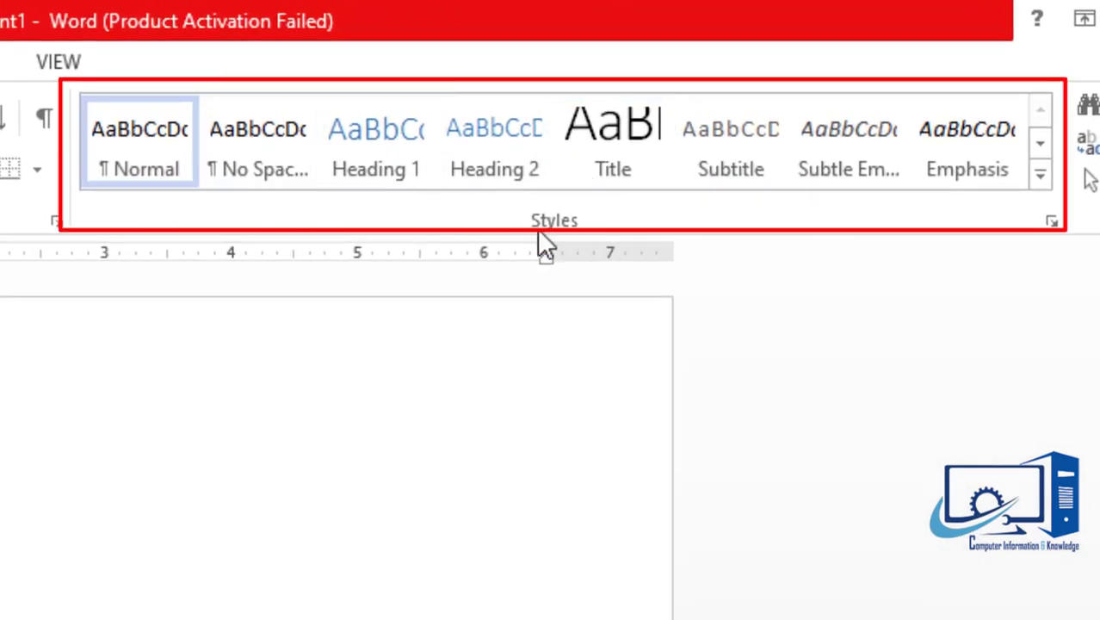
click(1040, 174)
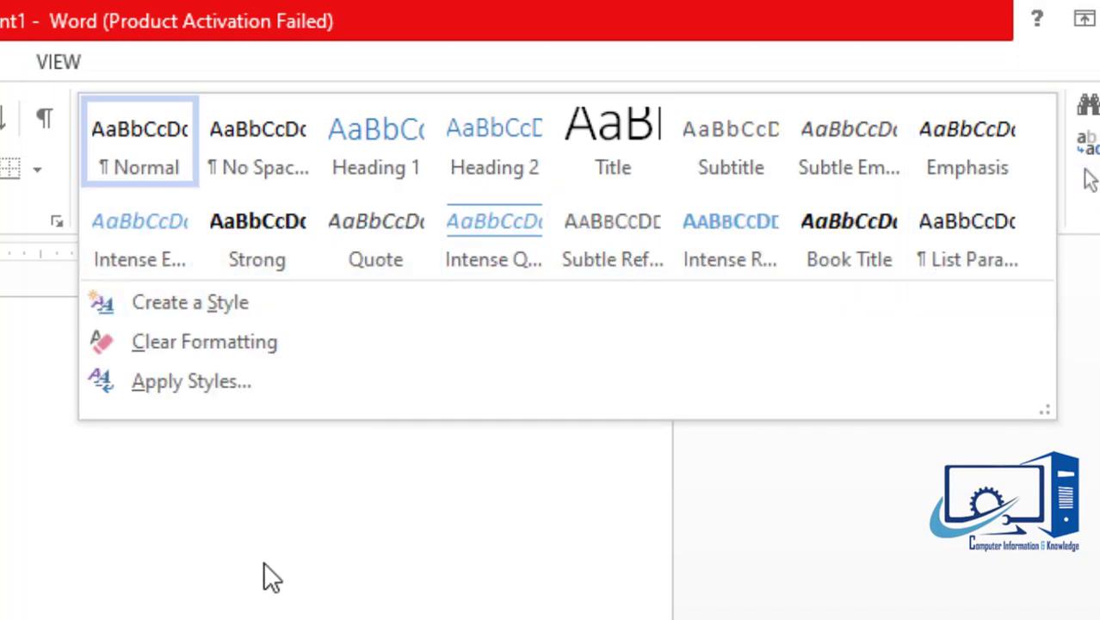
click(1089, 179)
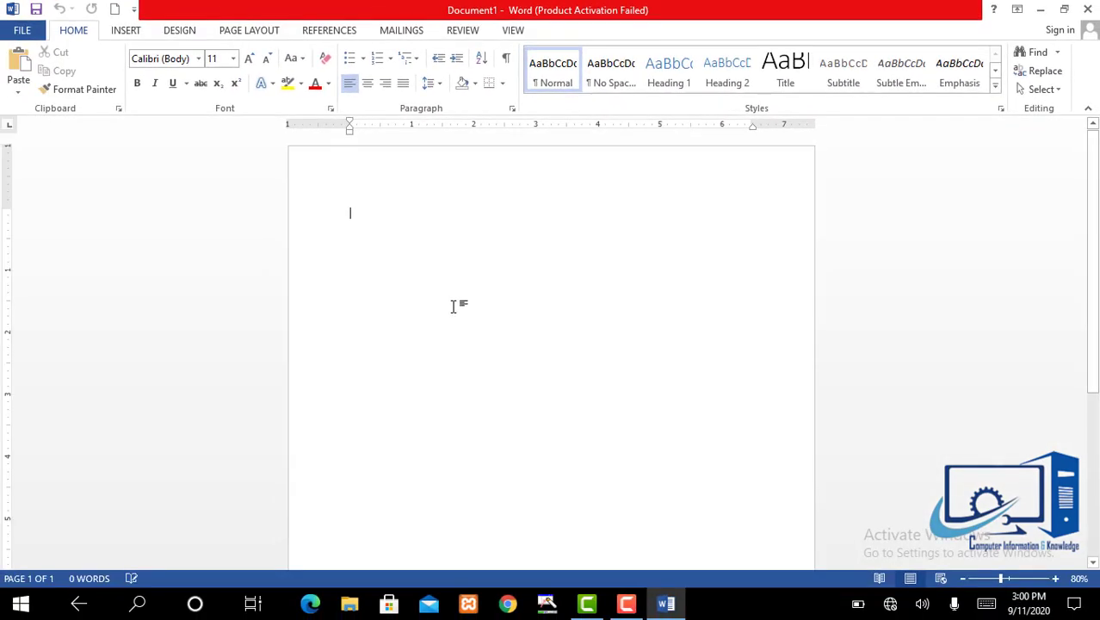
Step: Enter the line "Heading", generate sample text below it with =rand(), and delete everything after the first sample paragraph
text(he)
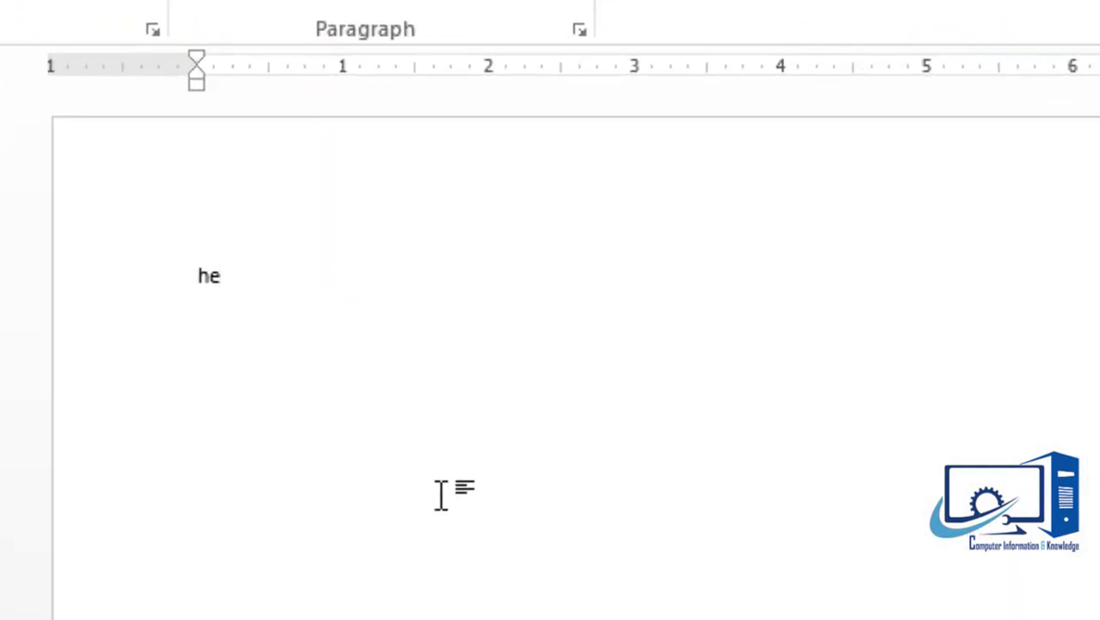
text(ading)
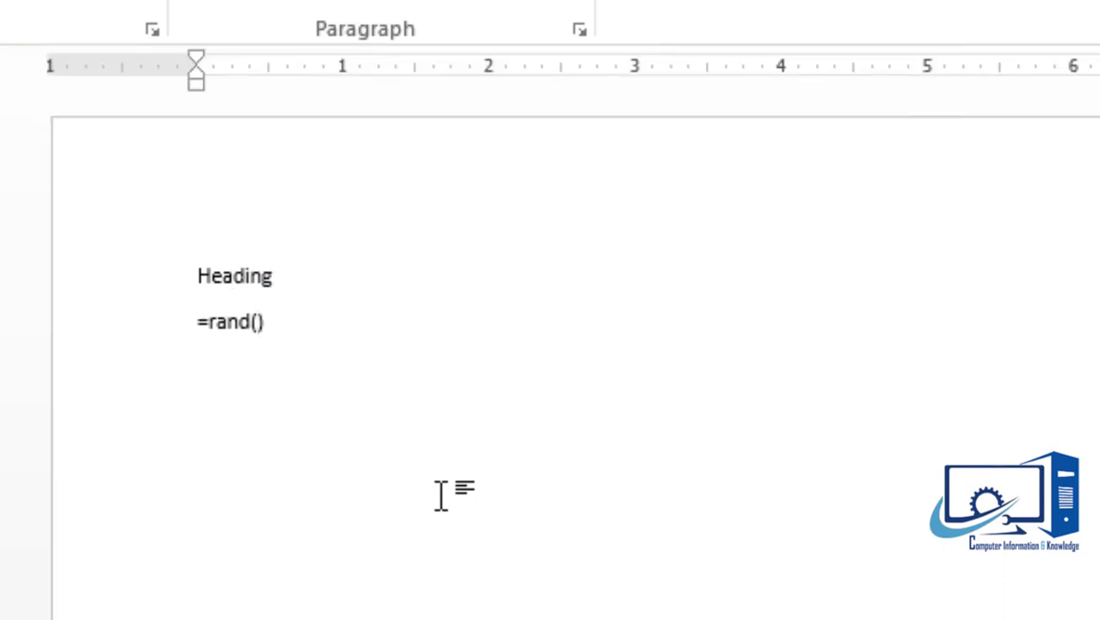
key(Return)
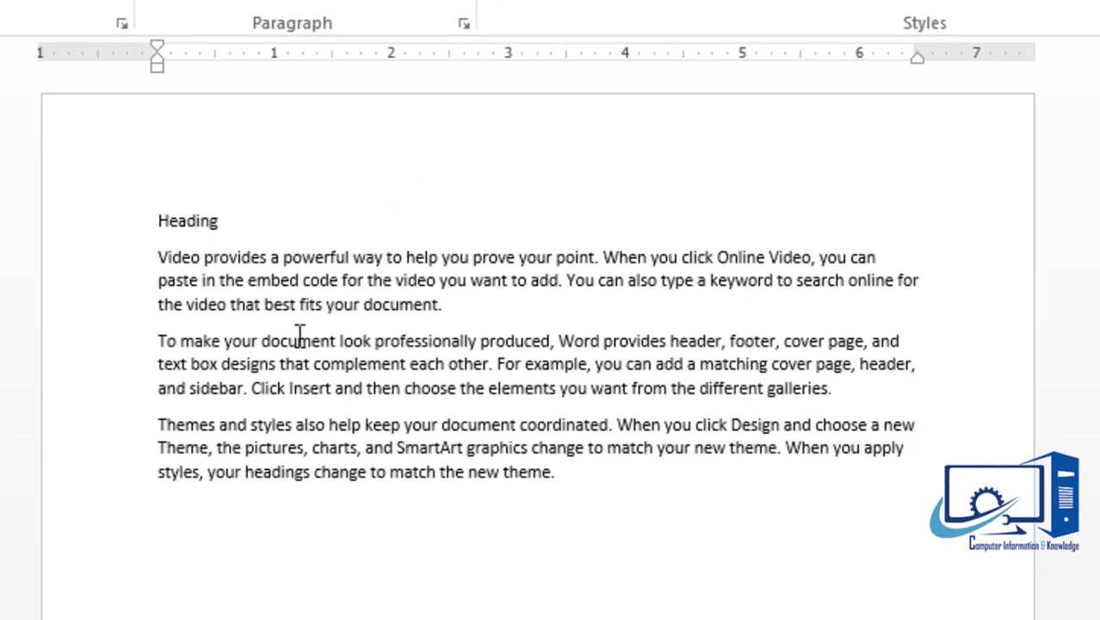
drag(157, 338, 720, 602)
key(Delete)
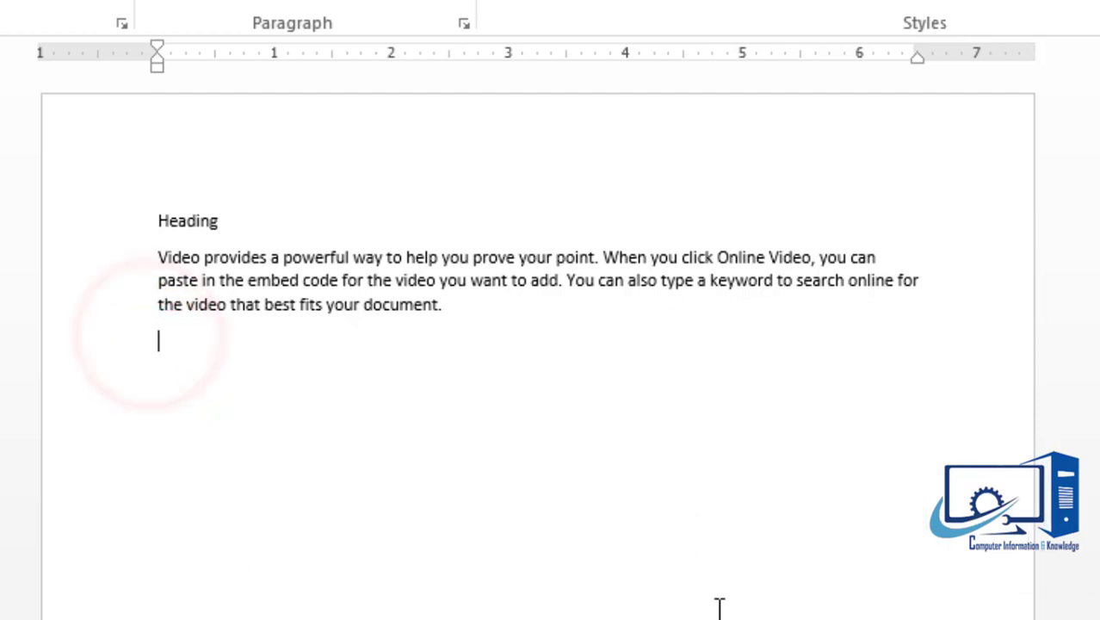
Step: Copy the heading with its paragraph and paste it twice below the original
drag(454, 337, 110, 201)
key(ctrl+c)
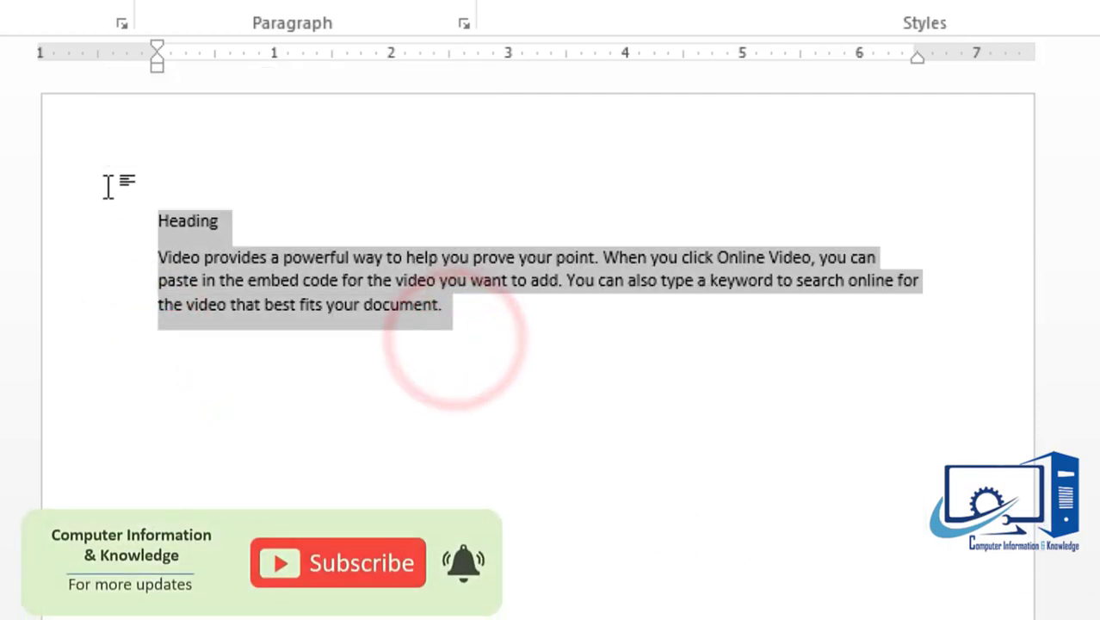
click(210, 385)
key(ctrl+v)
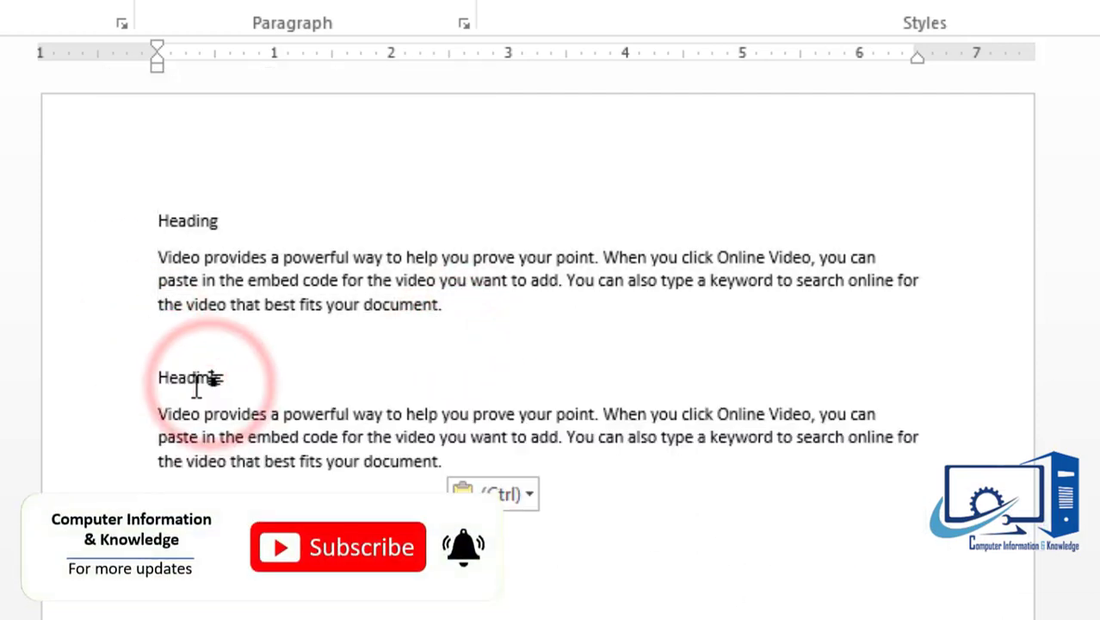
key(ctrl+v)
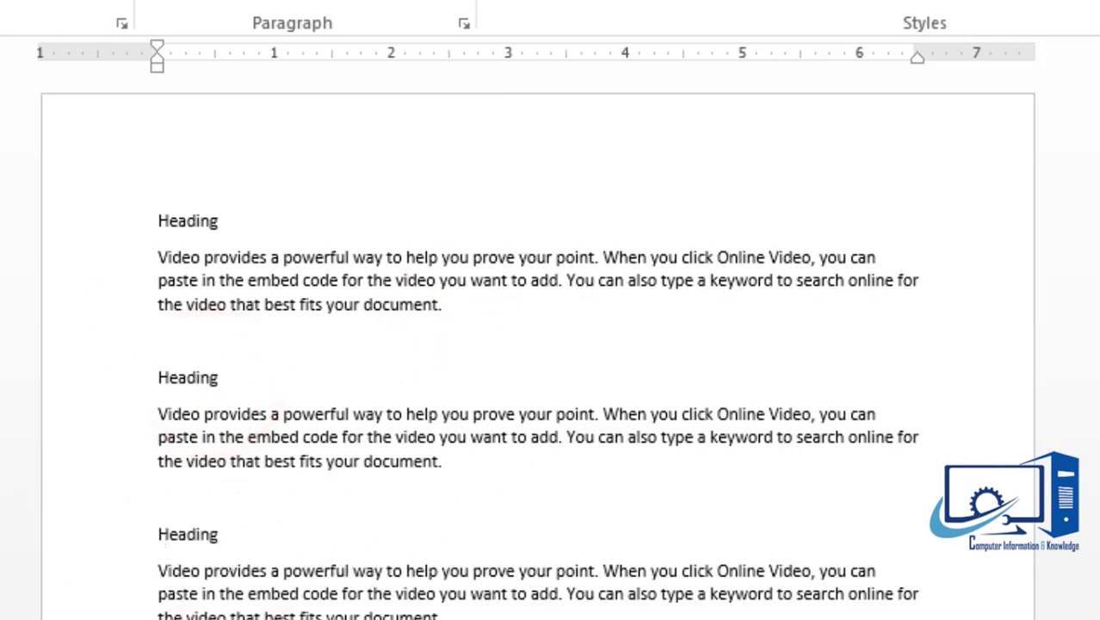
Step: Increase the font size of all headings and paragraphs to 16 and justify the text
drag(444, 619, 54, 296)
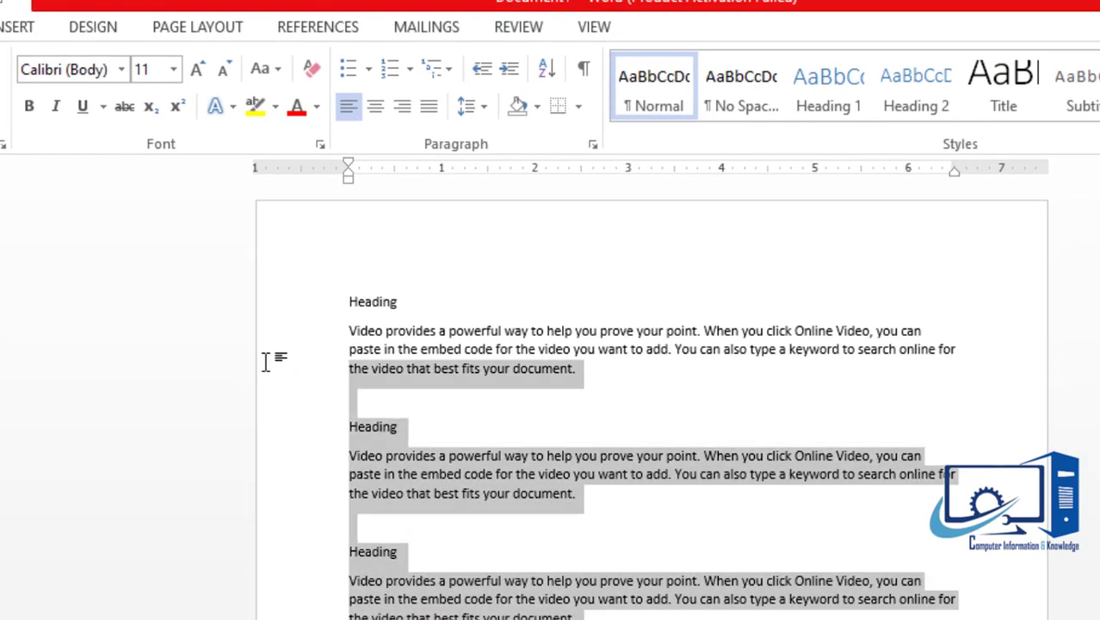
drag(266, 361, 320, 248)
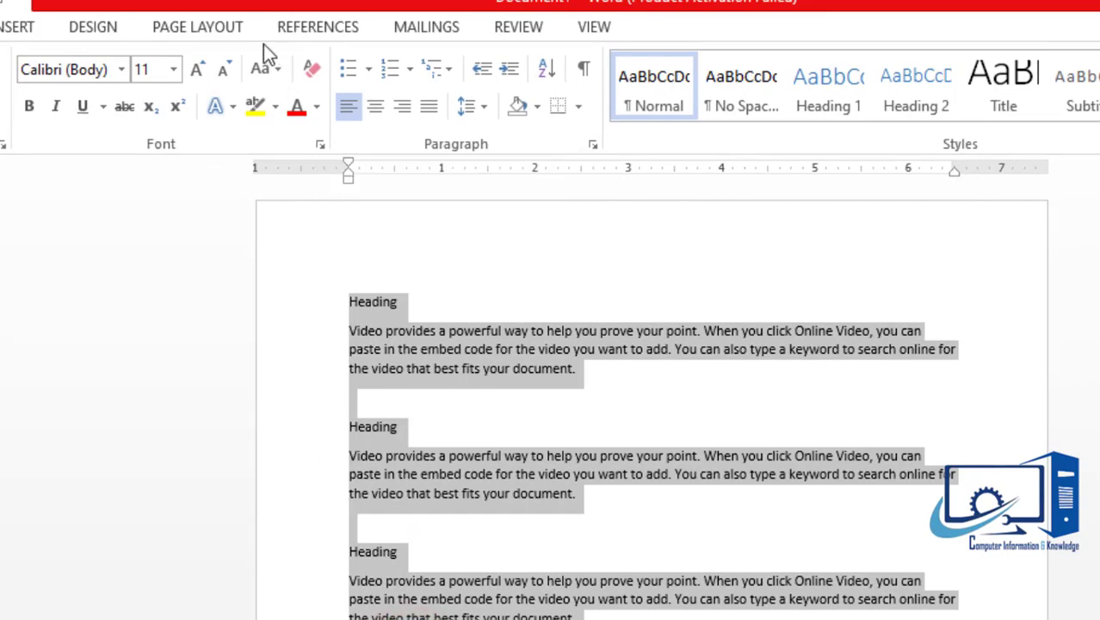
click(197, 69)
click(197, 69)
click(197, 69)
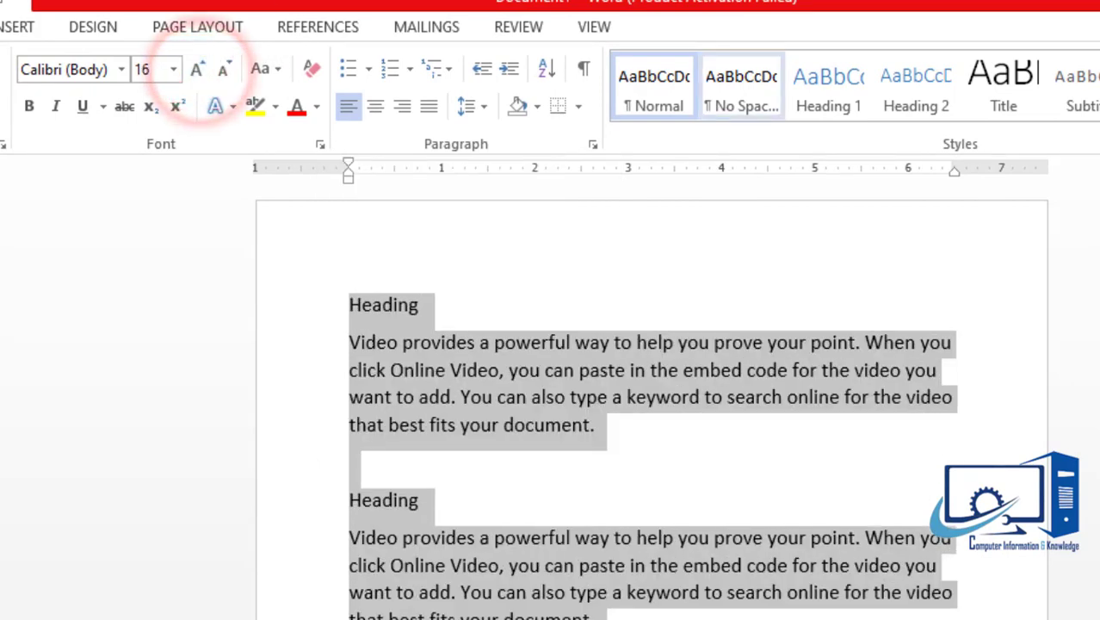
scroll(651, 402, down, 2)
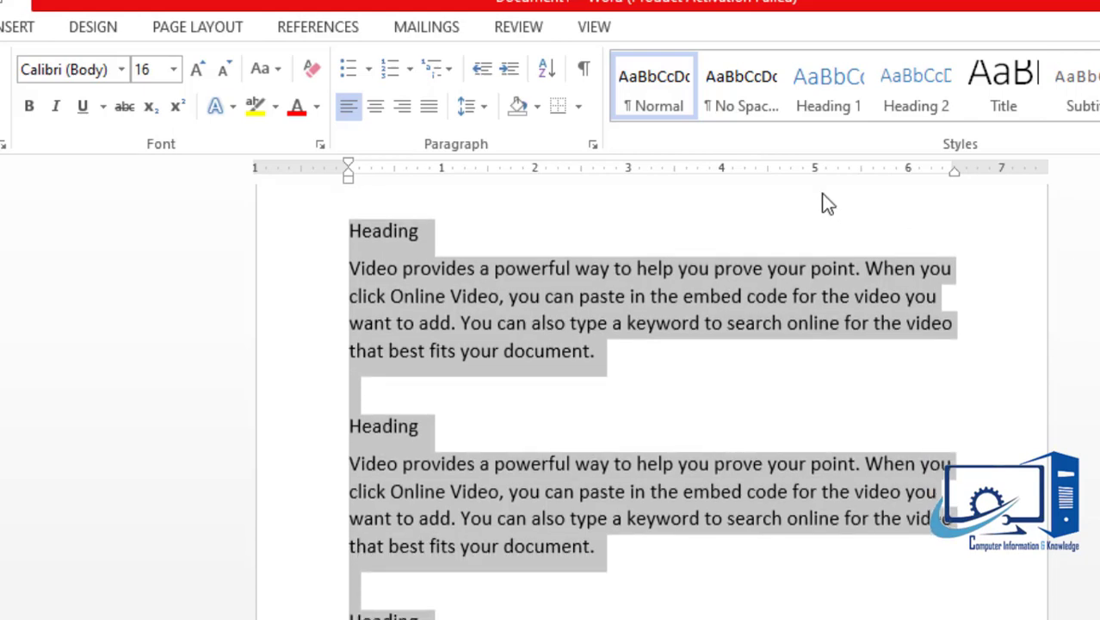
click(429, 106)
click(663, 561)
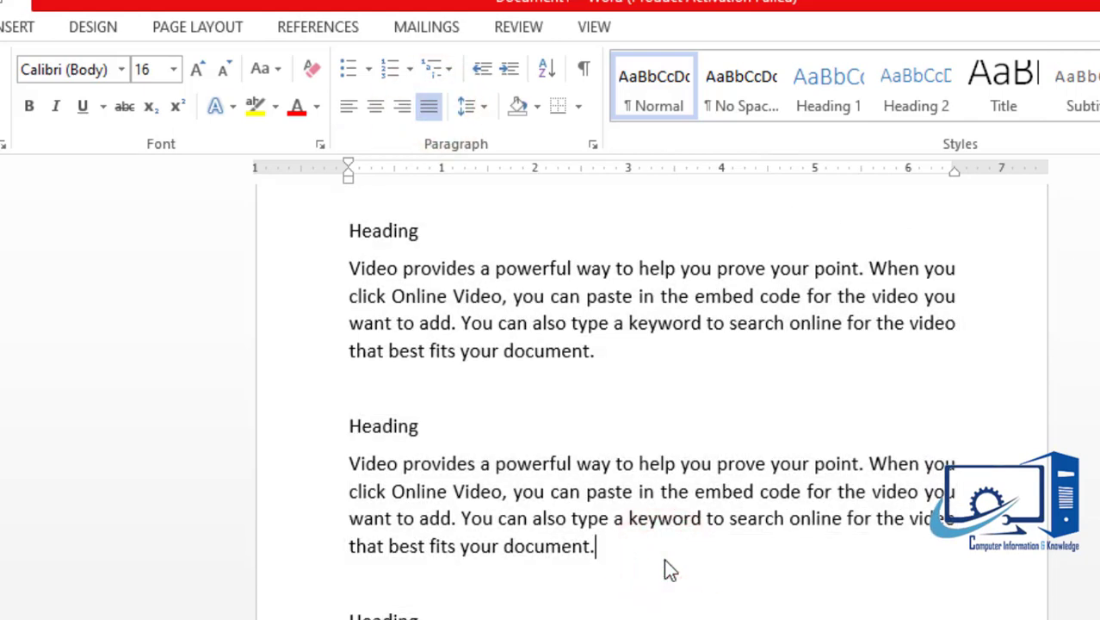
Step: Apply the Book Title style to the first heading and its paragraph
click(605, 358)
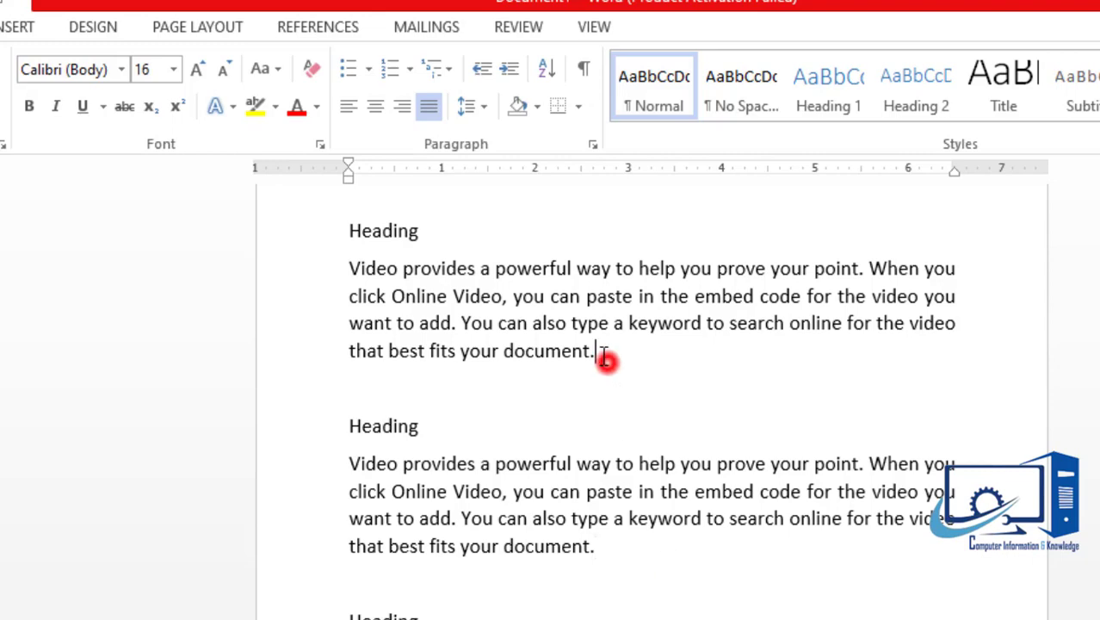
drag(605, 358, 337, 238)
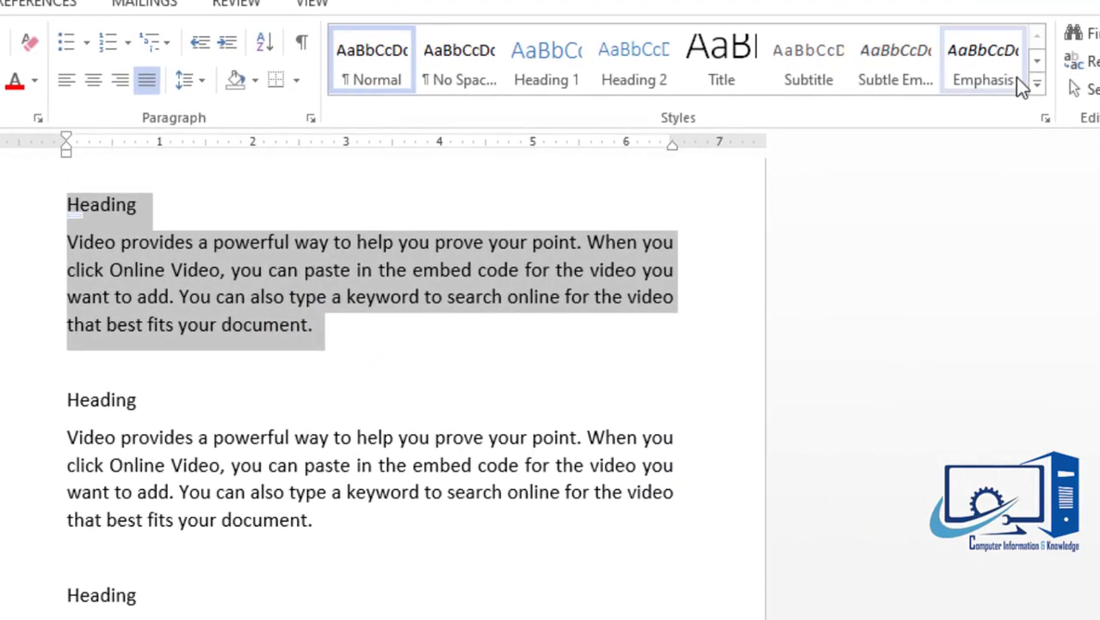
click(1038, 83)
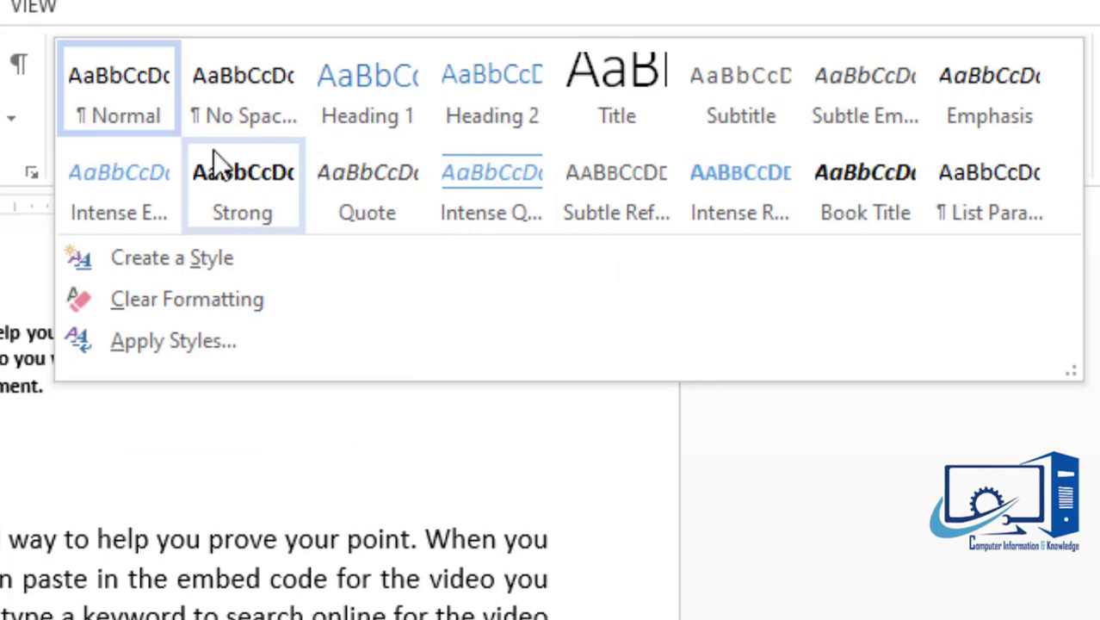
click(886, 185)
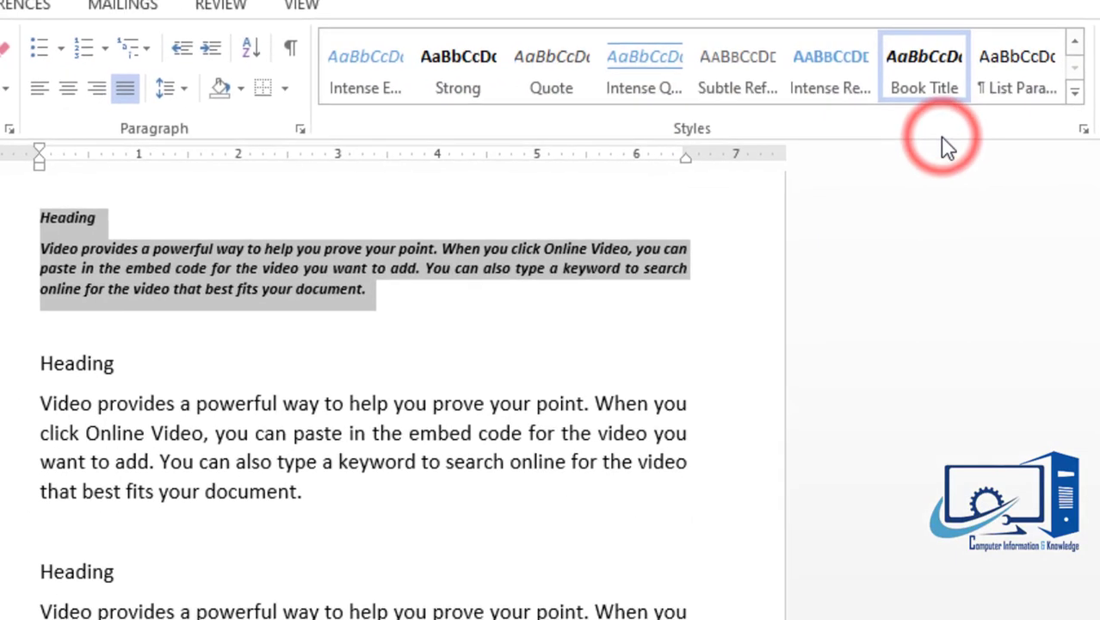
click(373, 402)
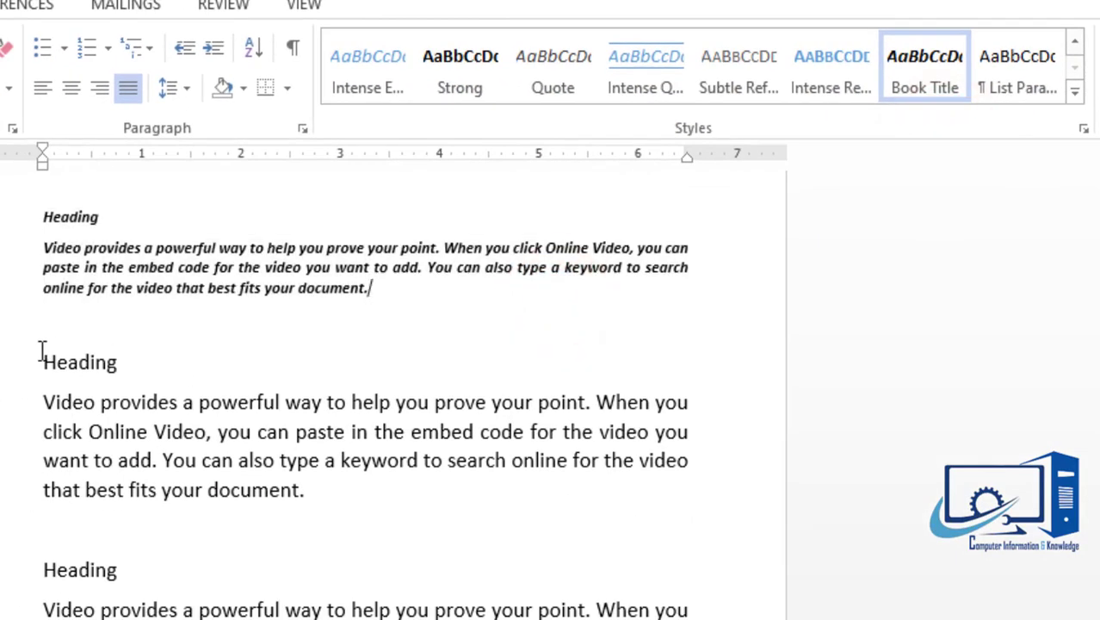
Step: Start creating a new style from the second paragraph's formatting and name it "KB's style"
drag(50, 360, 270, 501)
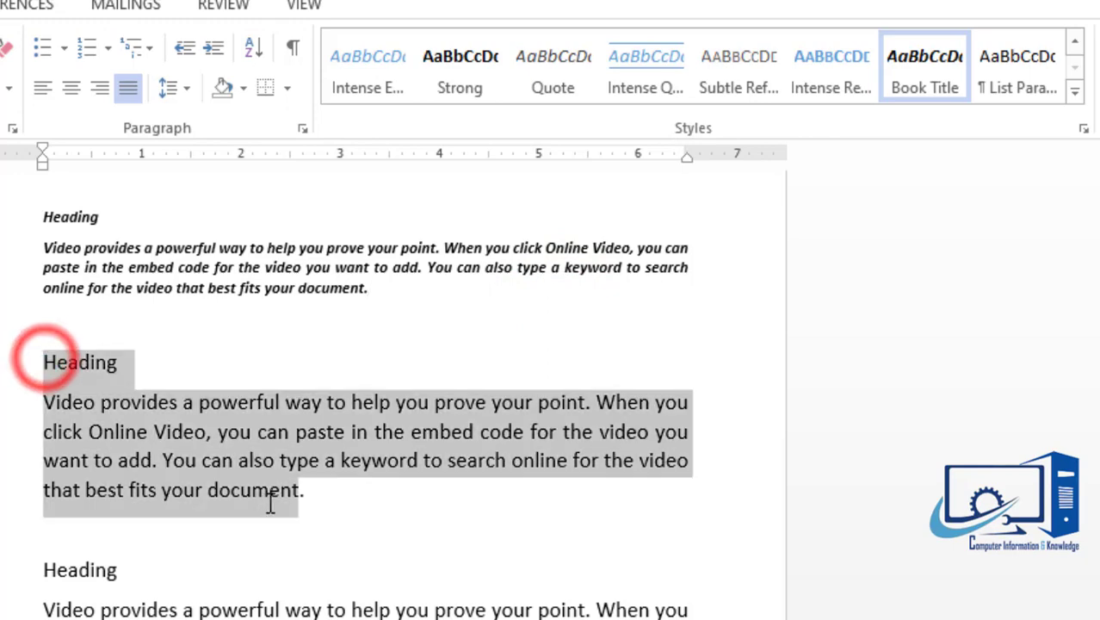
click(370, 499)
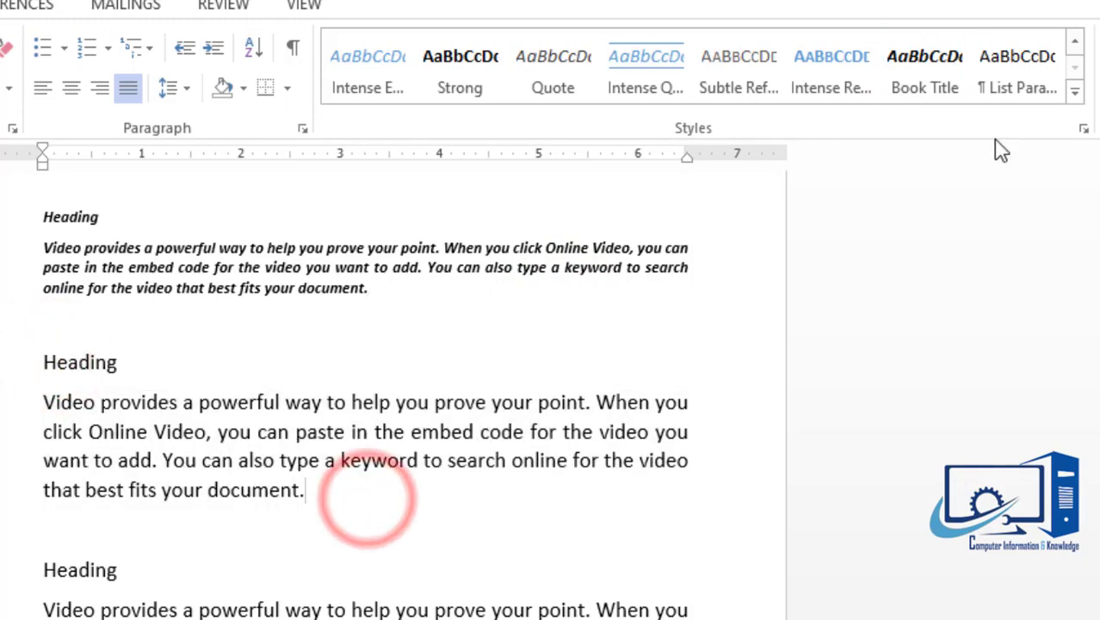
click(1074, 90)
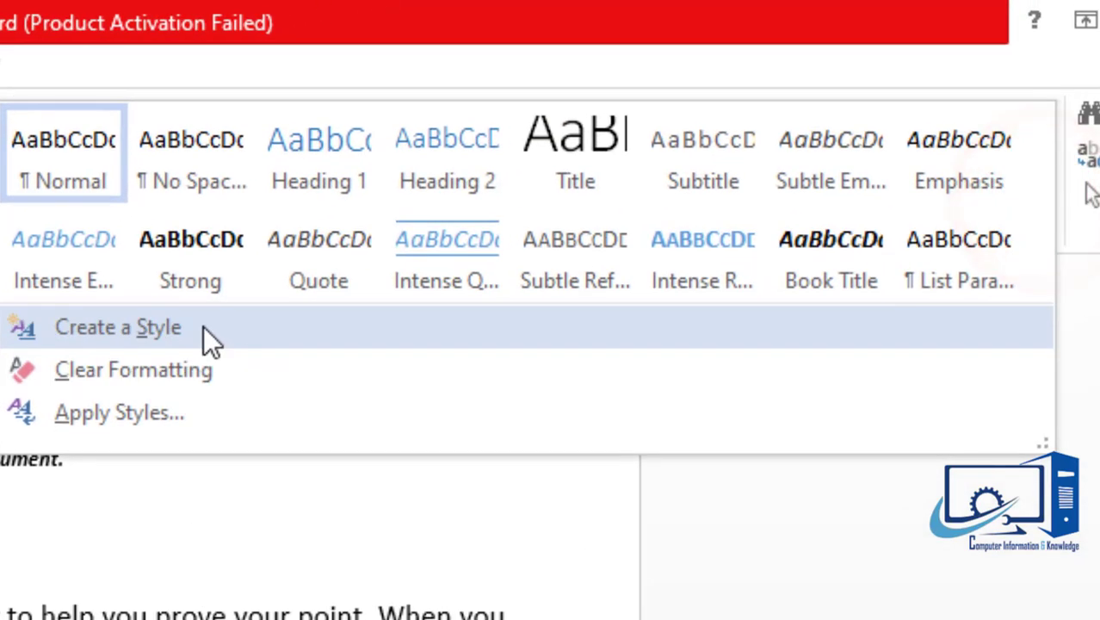
click(203, 325)
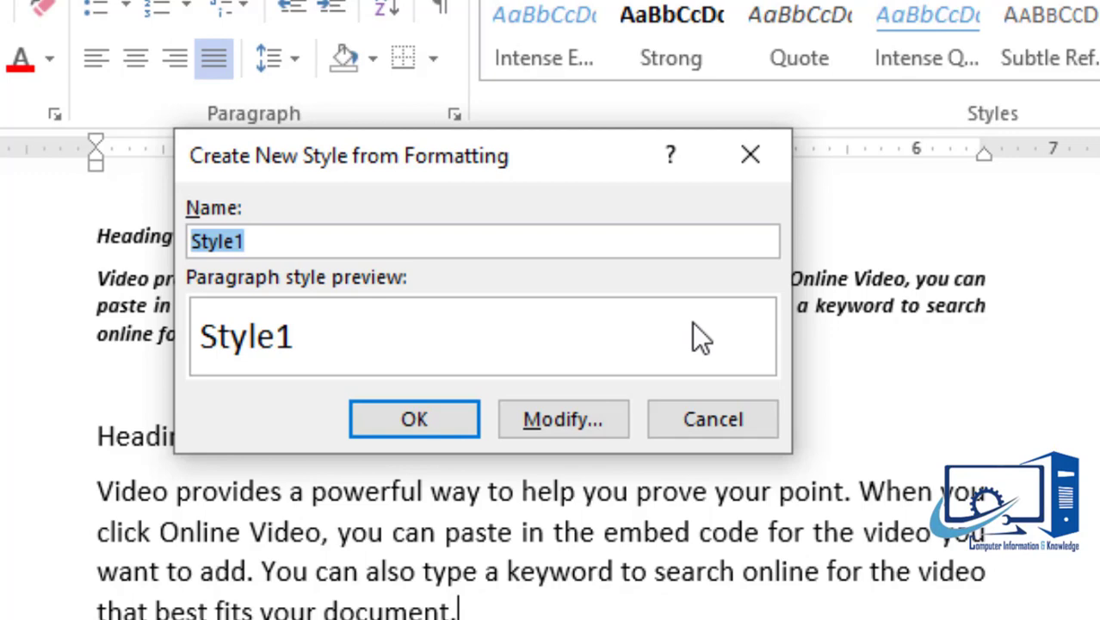
text(K)
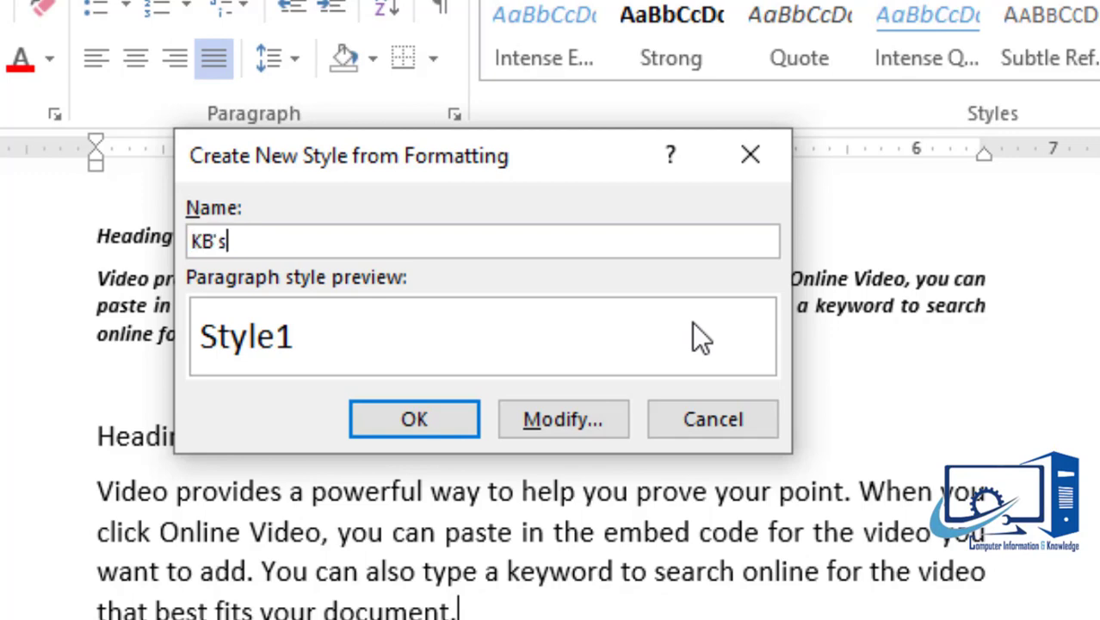
text(B's style)
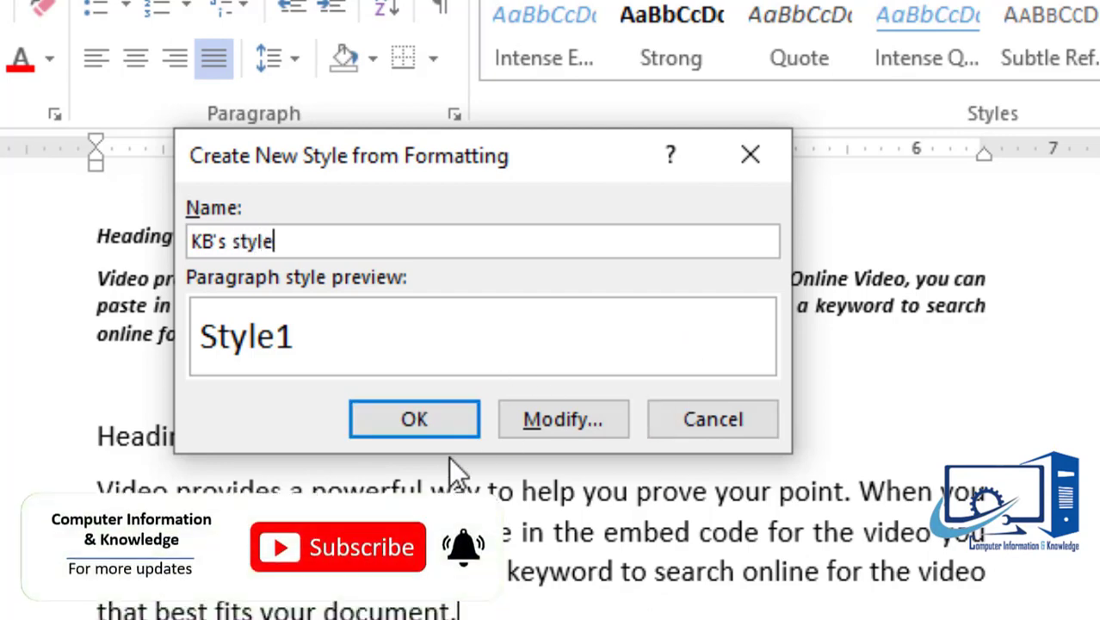
Step: Open the full formatting options for KB's style, keep the linked style type, and base it on (no style)
click(559, 419)
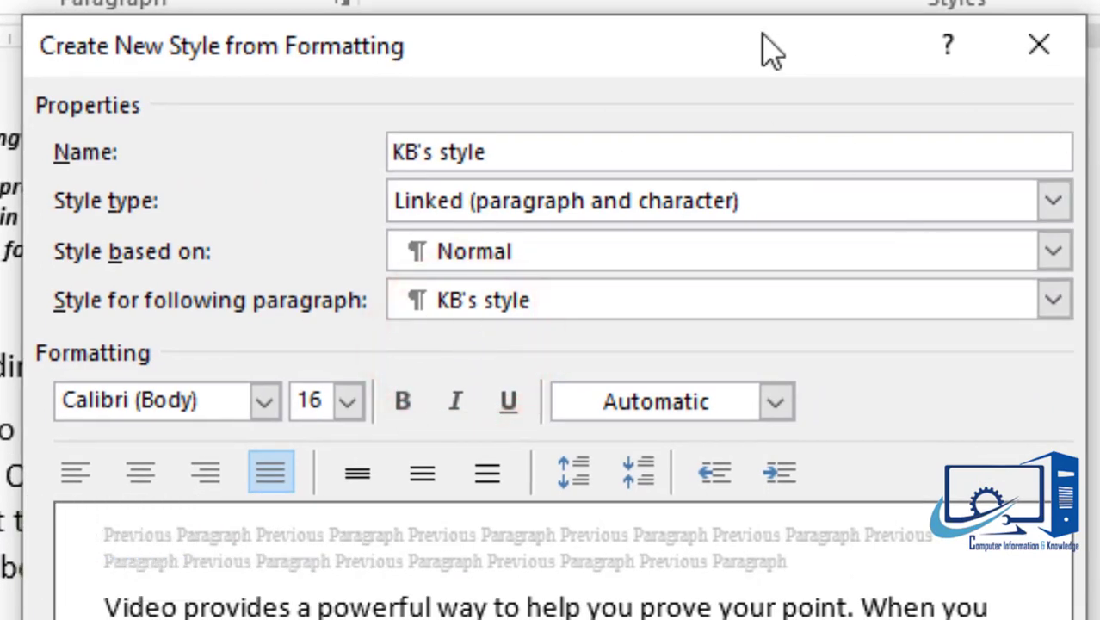
drag(774, 49, 757, 19)
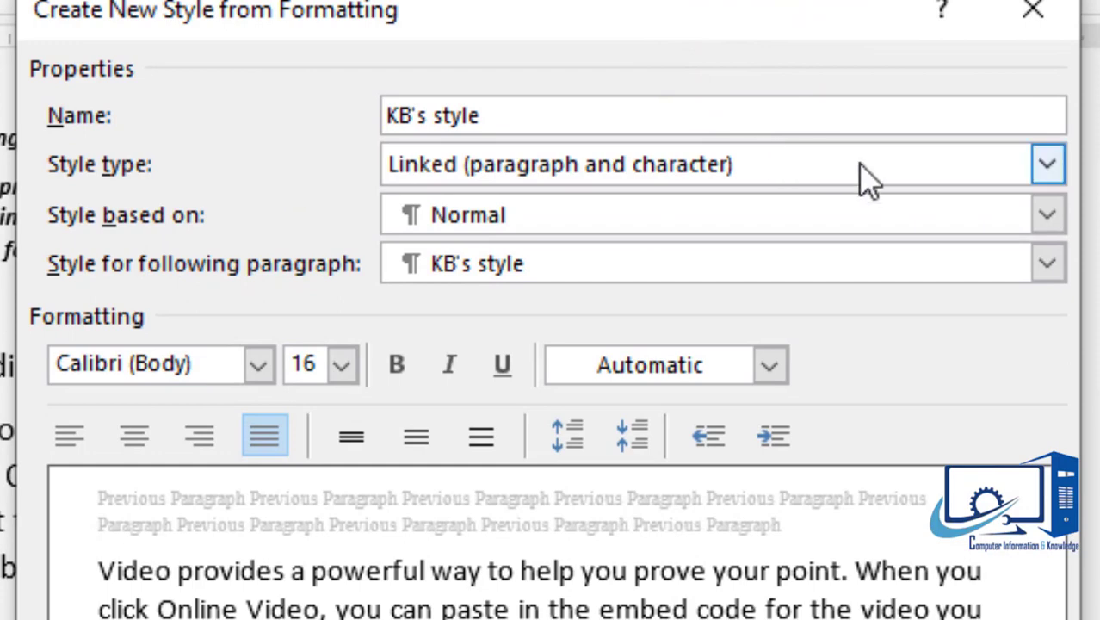
click(1051, 168)
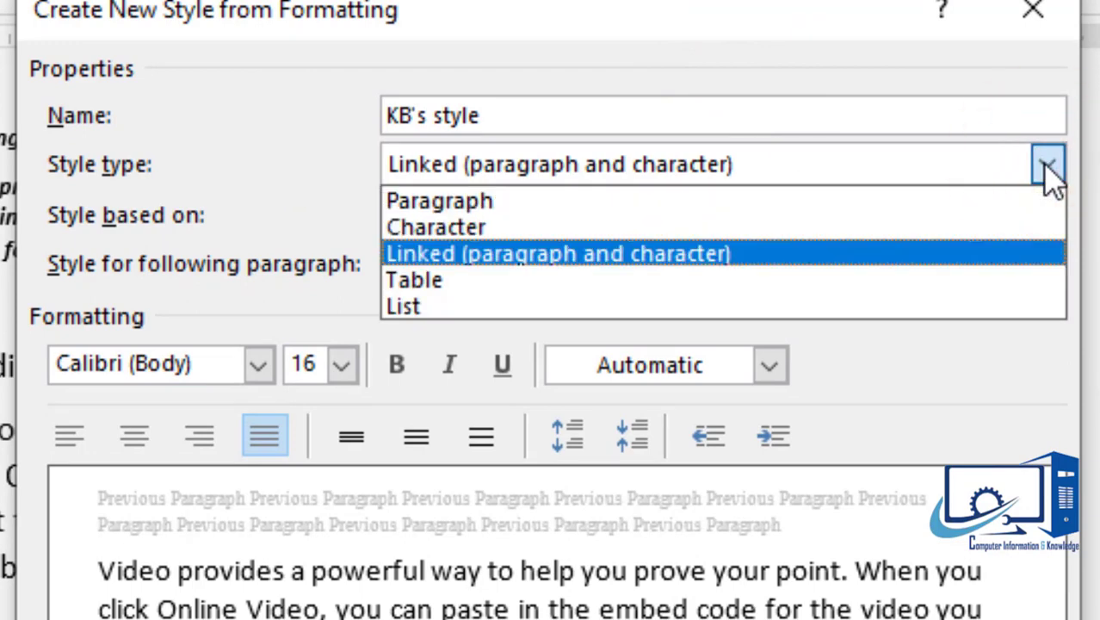
click(1049, 168)
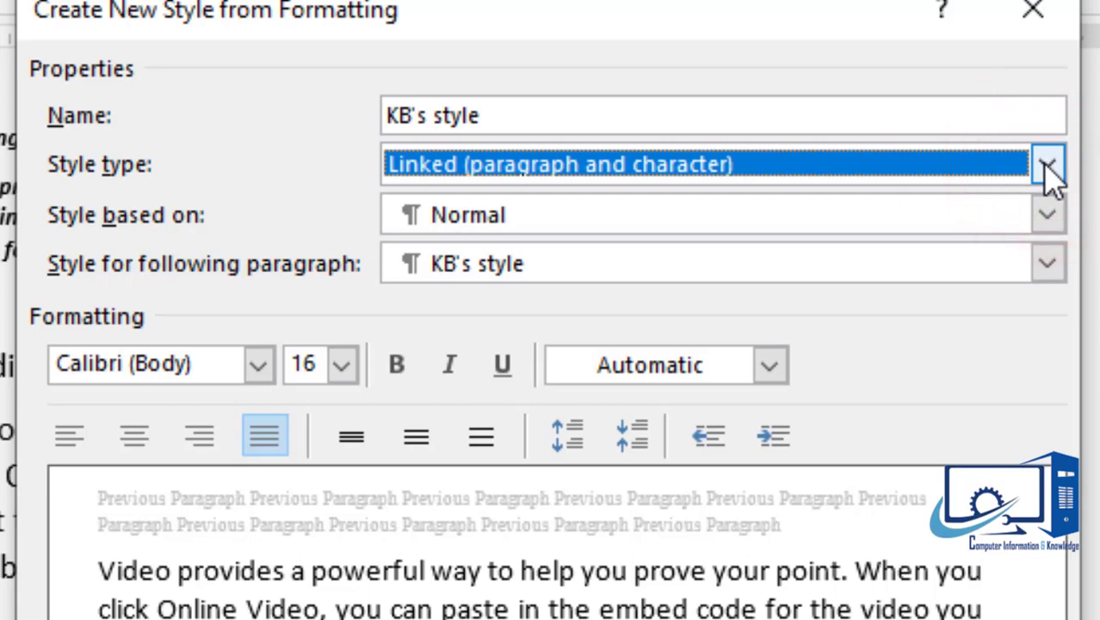
click(1045, 217)
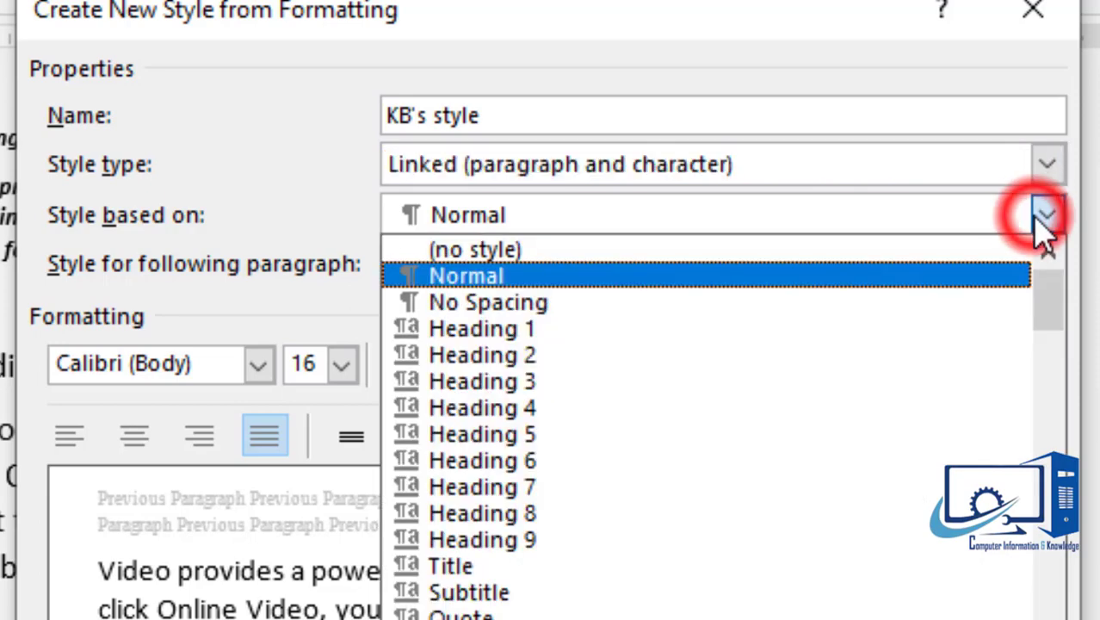
drag(1059, 301, 1063, 204)
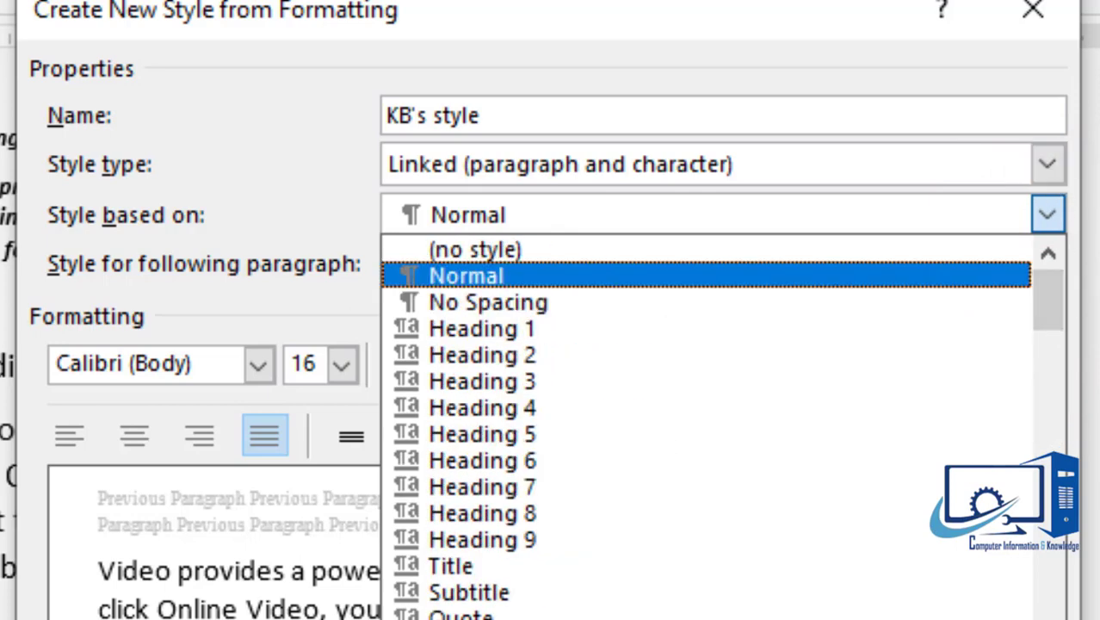
click(694, 249)
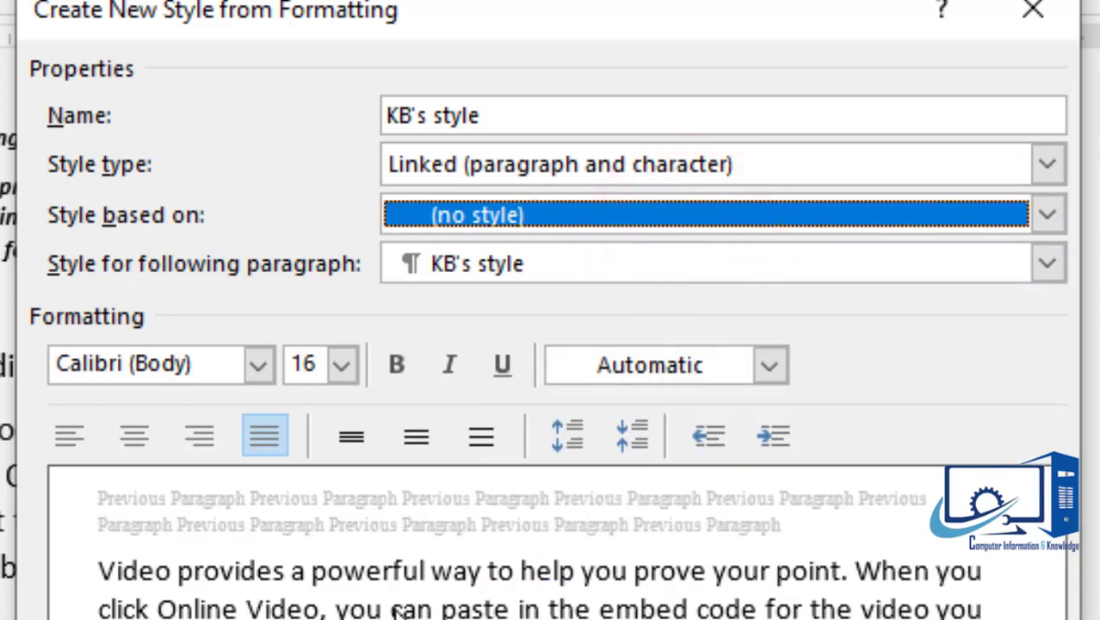
Step: Set the new style's font to Freehand521 BT and its size to 22
click(257, 365)
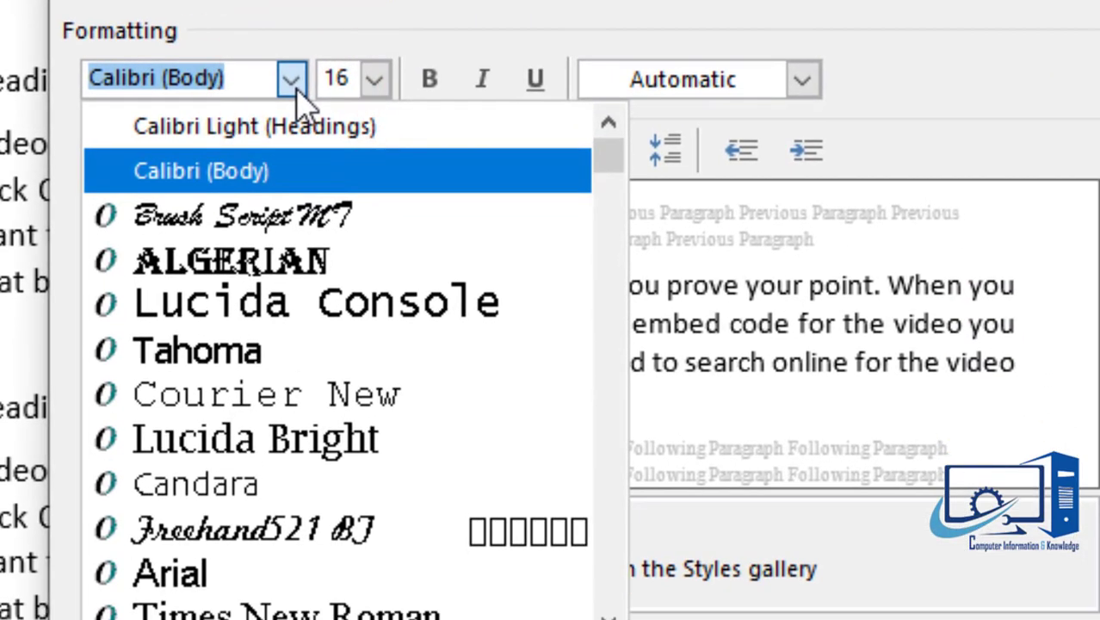
click(314, 529)
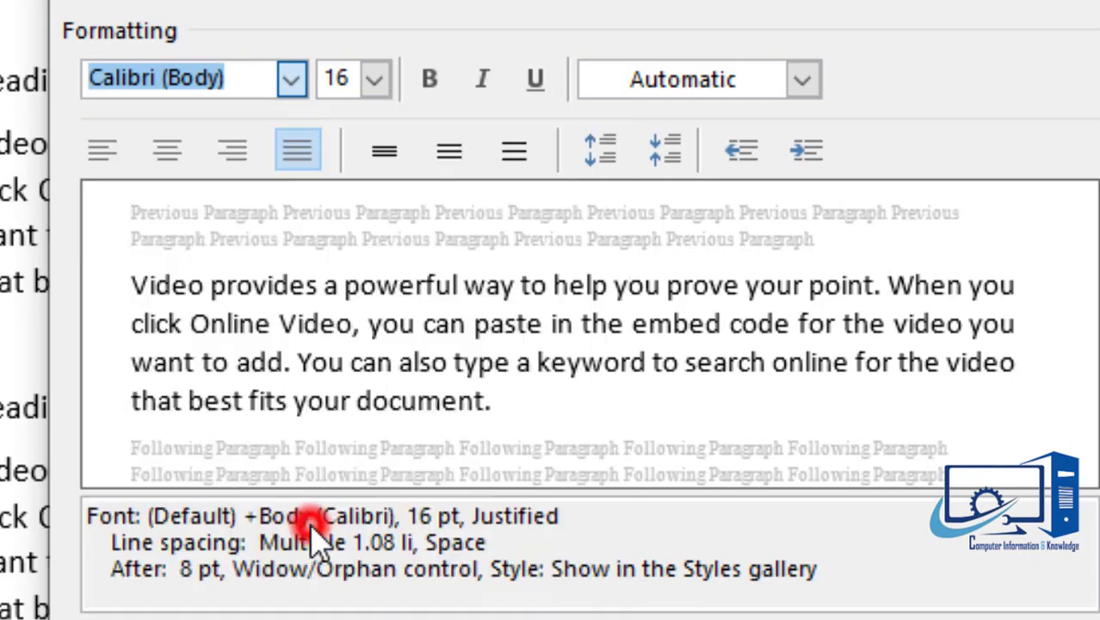
click(373, 82)
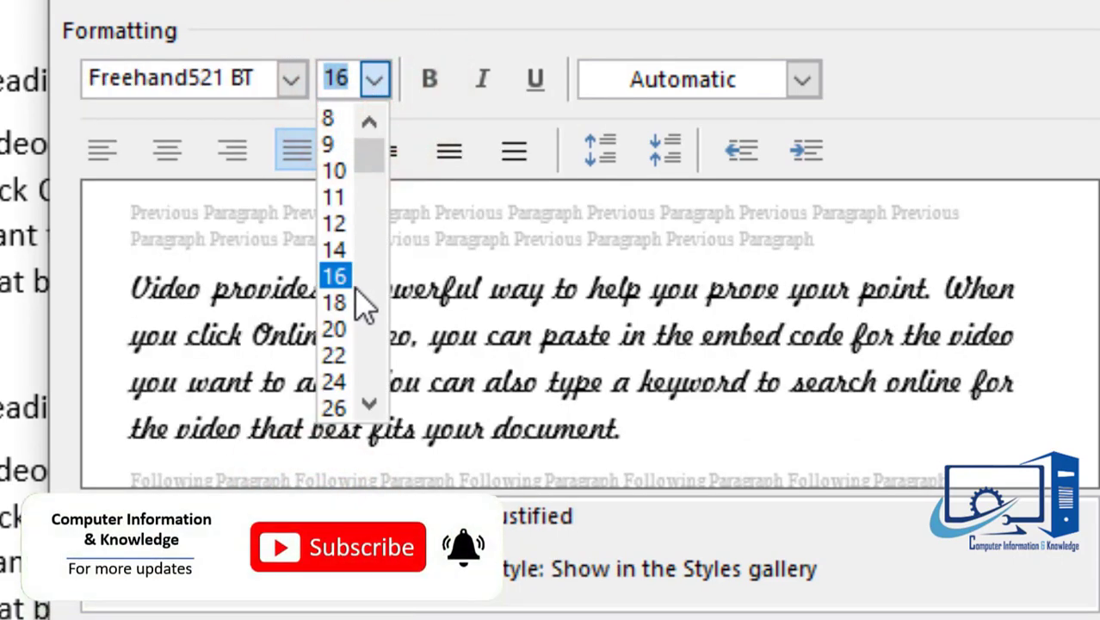
click(335, 362)
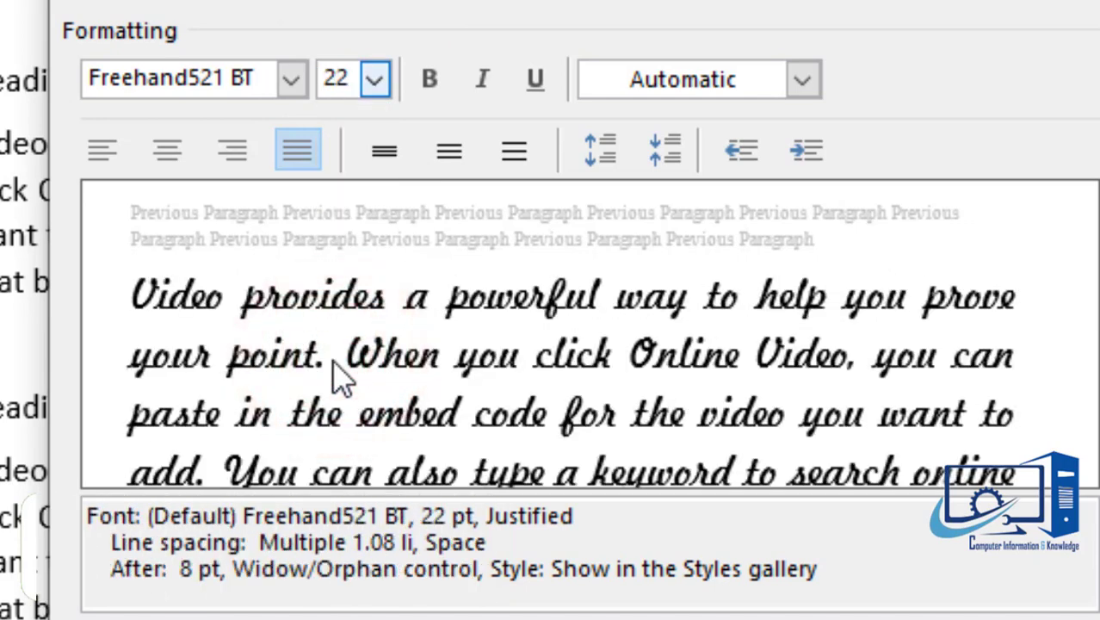
Step: Make the new style bold and underlined without italics, and set its font color to standard Purple
click(430, 81)
click(484, 80)
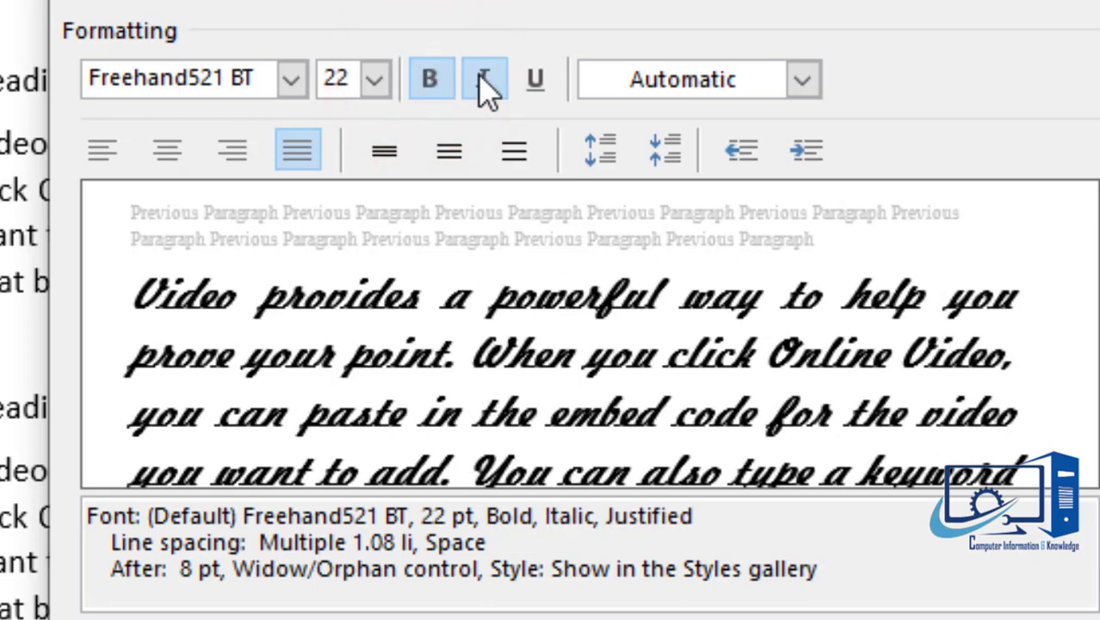
click(482, 79)
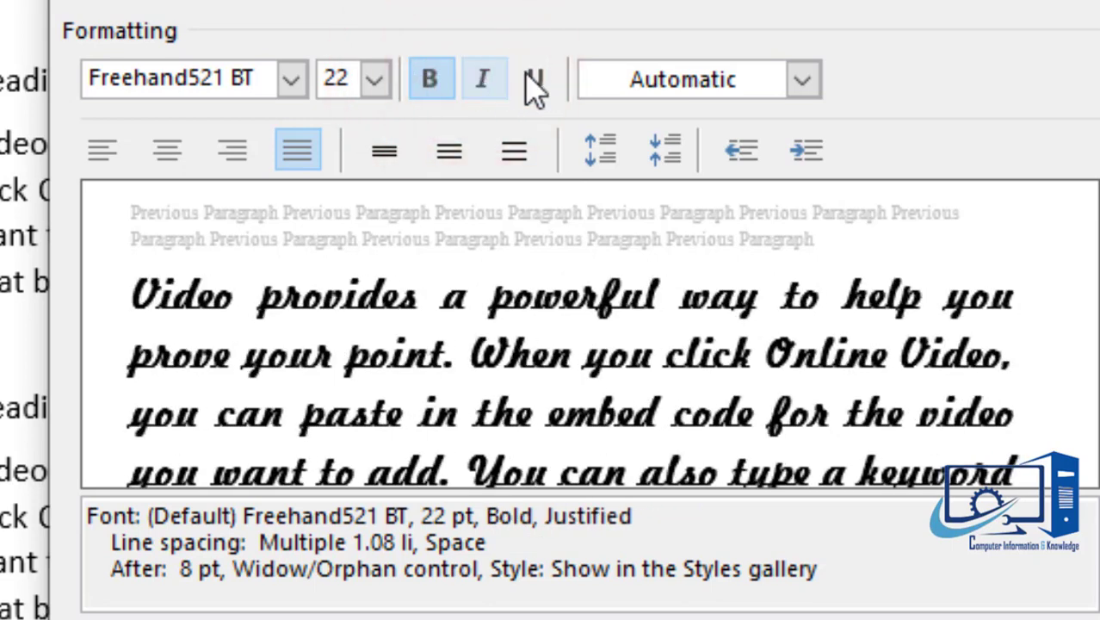
click(534, 80)
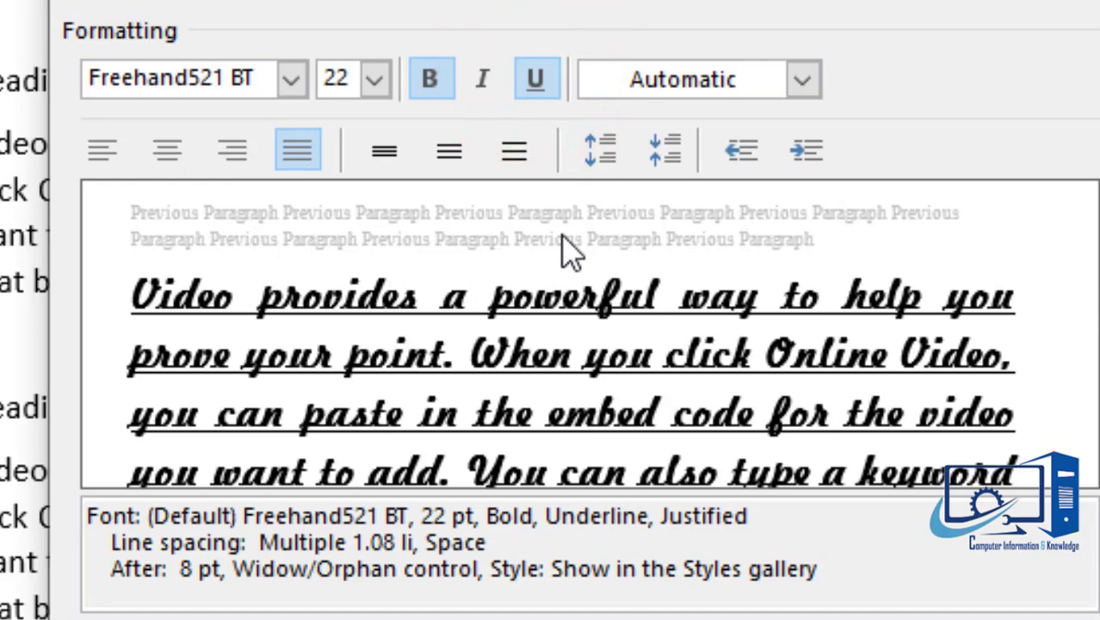
click(803, 81)
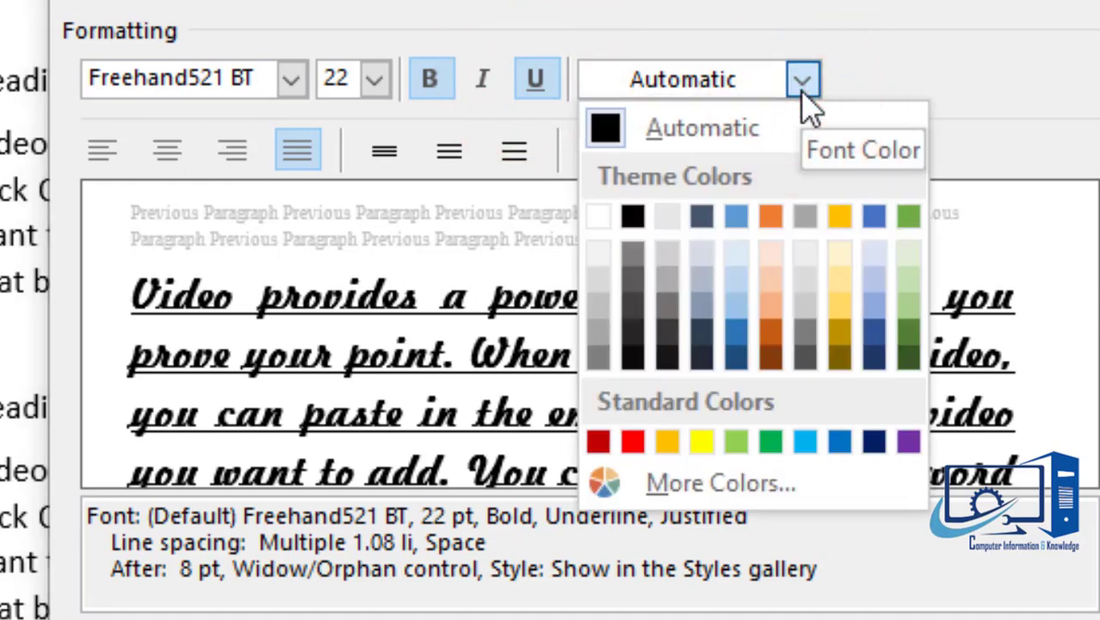
click(908, 442)
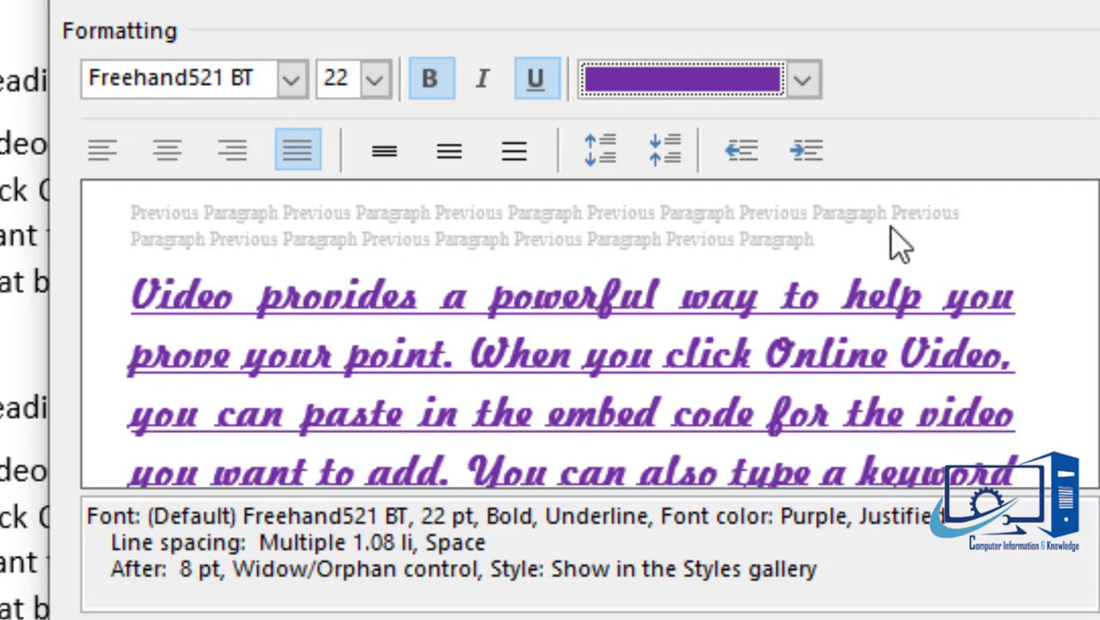
Step: Adjust the new style's paragraph spacing to 18 pt before and 26 pt after
click(603, 153)
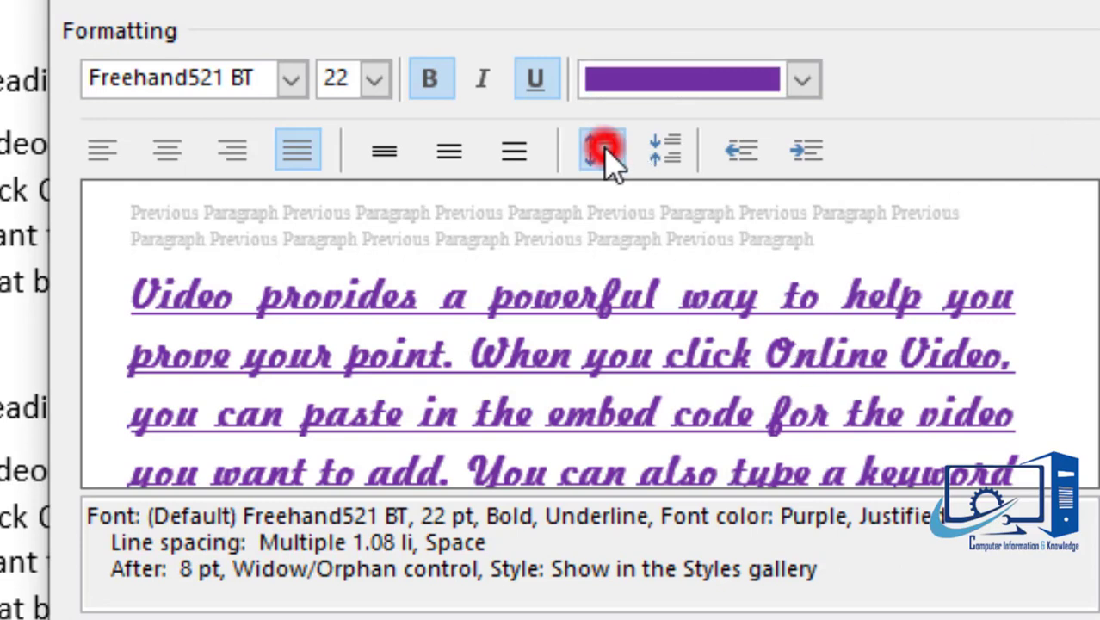
click(603, 154)
click(605, 155)
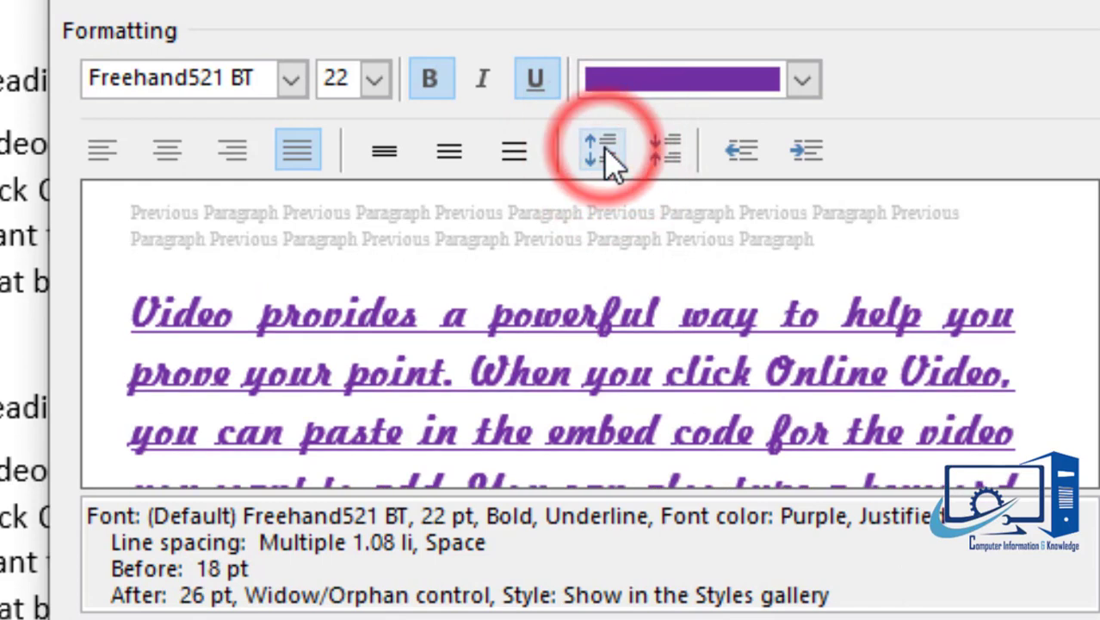
click(605, 155)
click(605, 155)
click(605, 155)
click(605, 155)
click(606, 155)
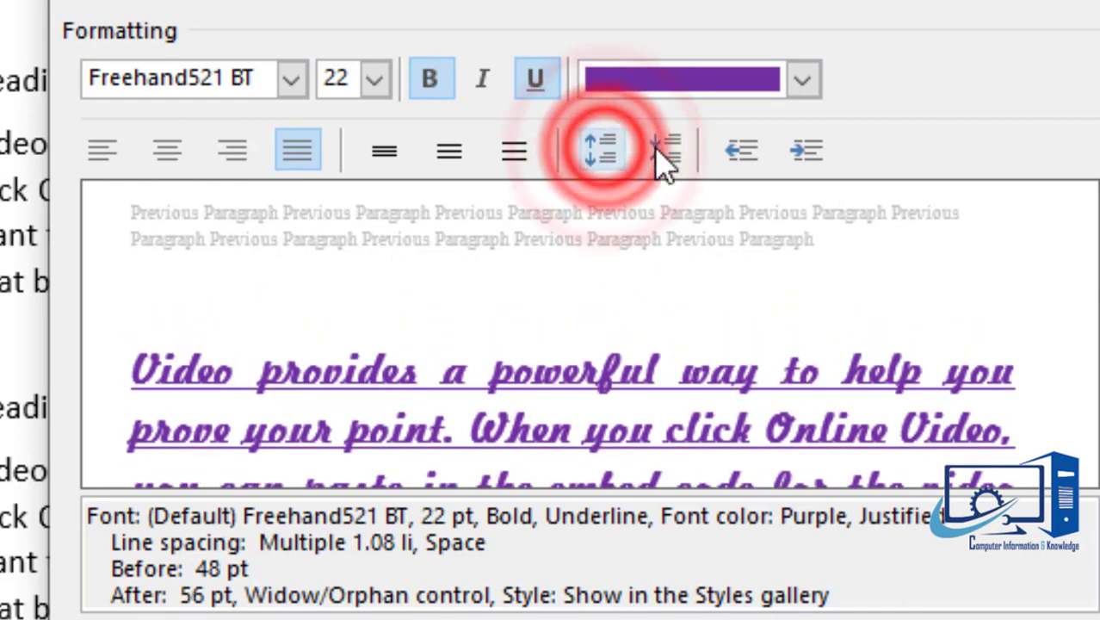
click(668, 153)
click(668, 153)
click(668, 154)
click(670, 155)
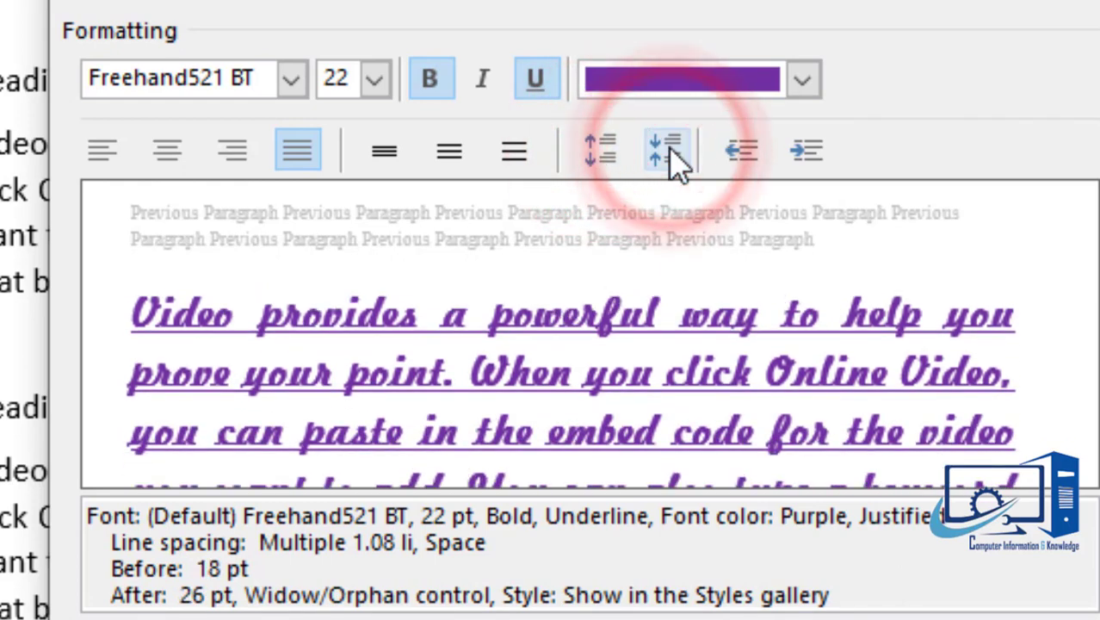
Step: Try a larger left indent for the new style and remove it again
click(805, 162)
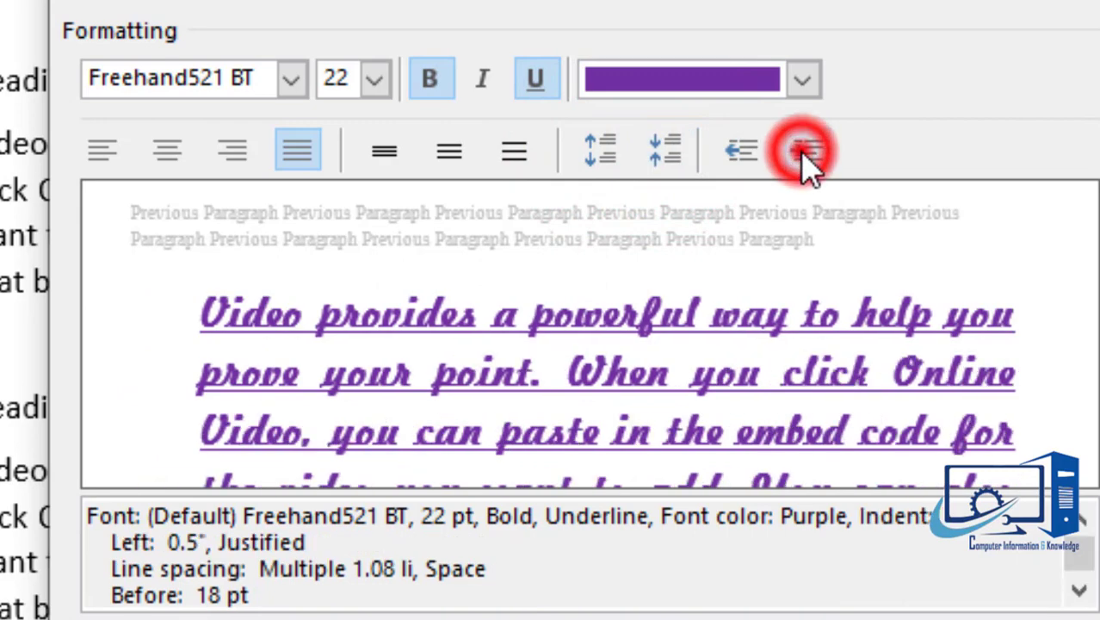
click(804, 165)
click(804, 165)
click(754, 159)
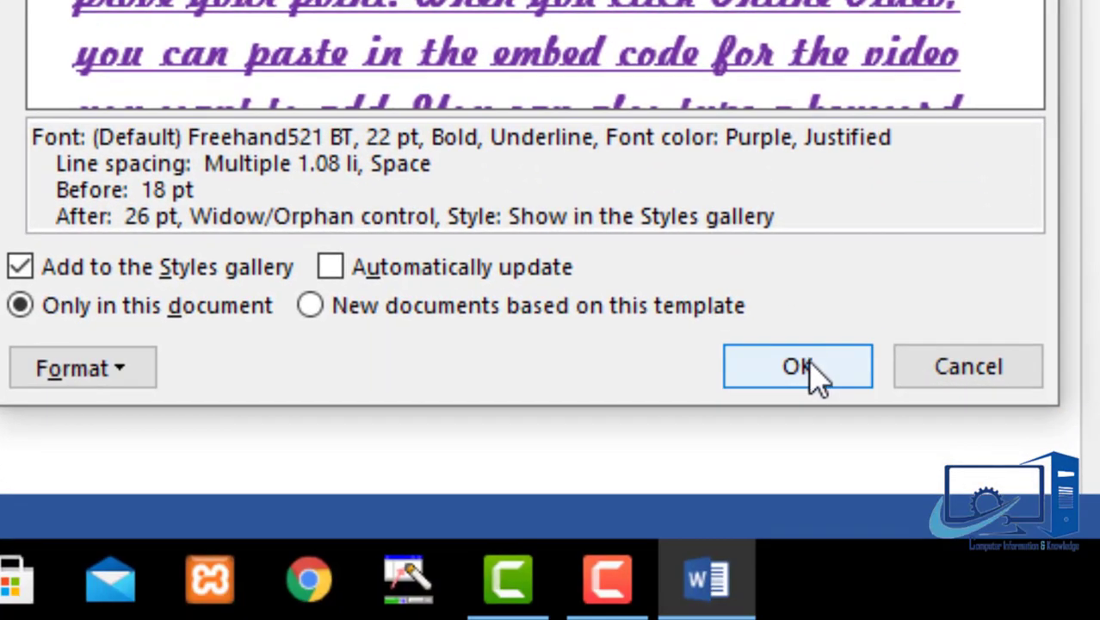
Step: Save KB's style in this document's Styles gallery, applying it to the second paragraph
click(811, 373)
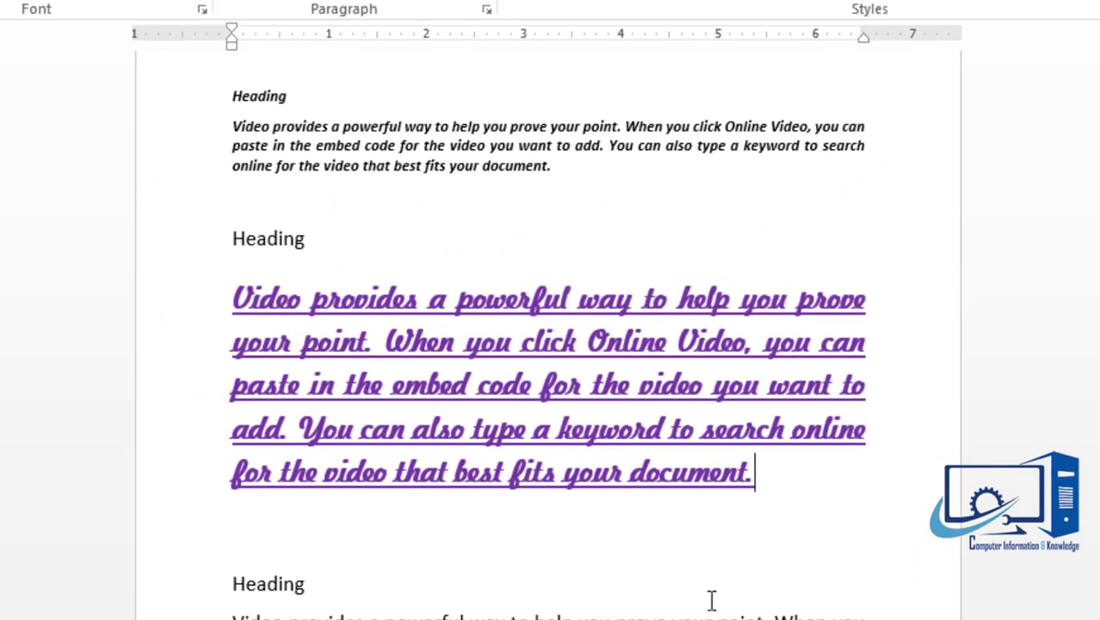
click(568, 419)
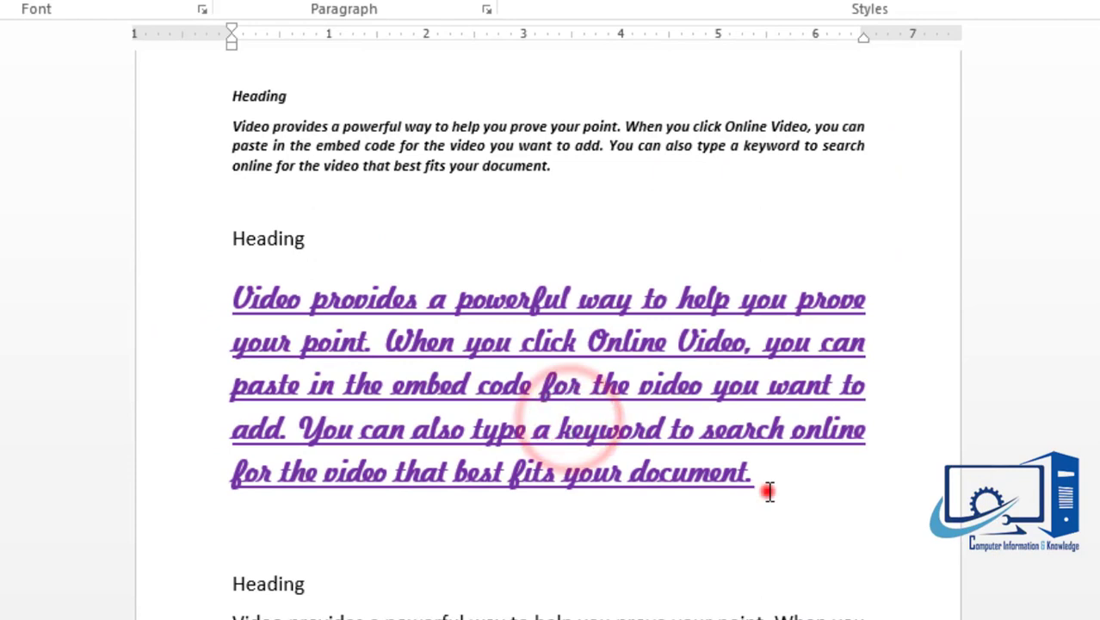
drag(769, 492, 271, 311)
click(579, 469)
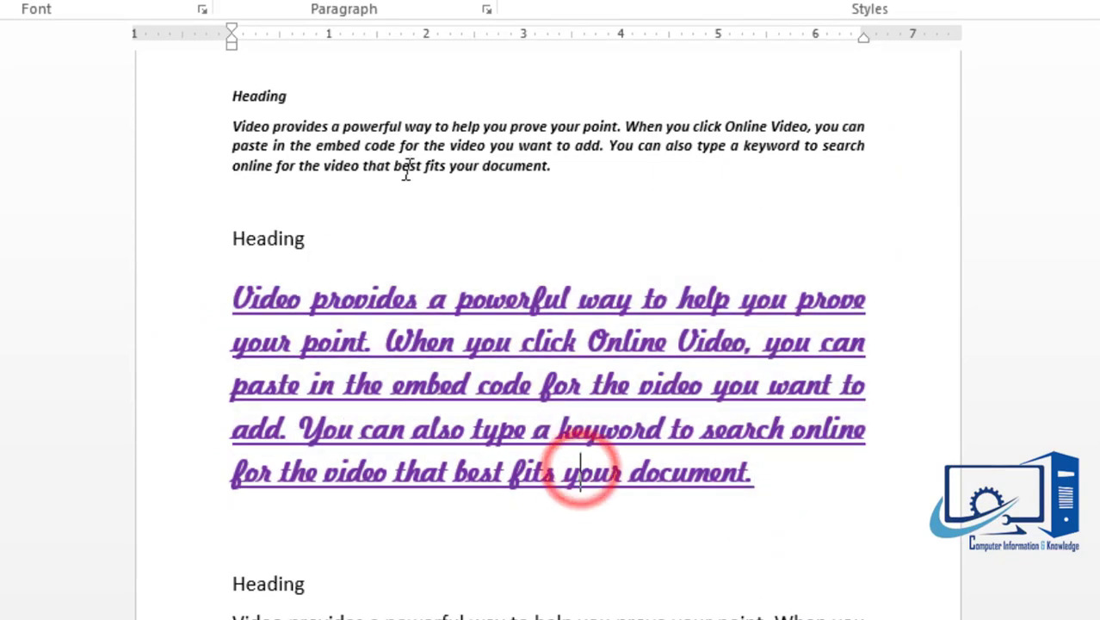
Step: Apply KB's style to the first heading and its paragraph
drag(555, 170, 210, 85)
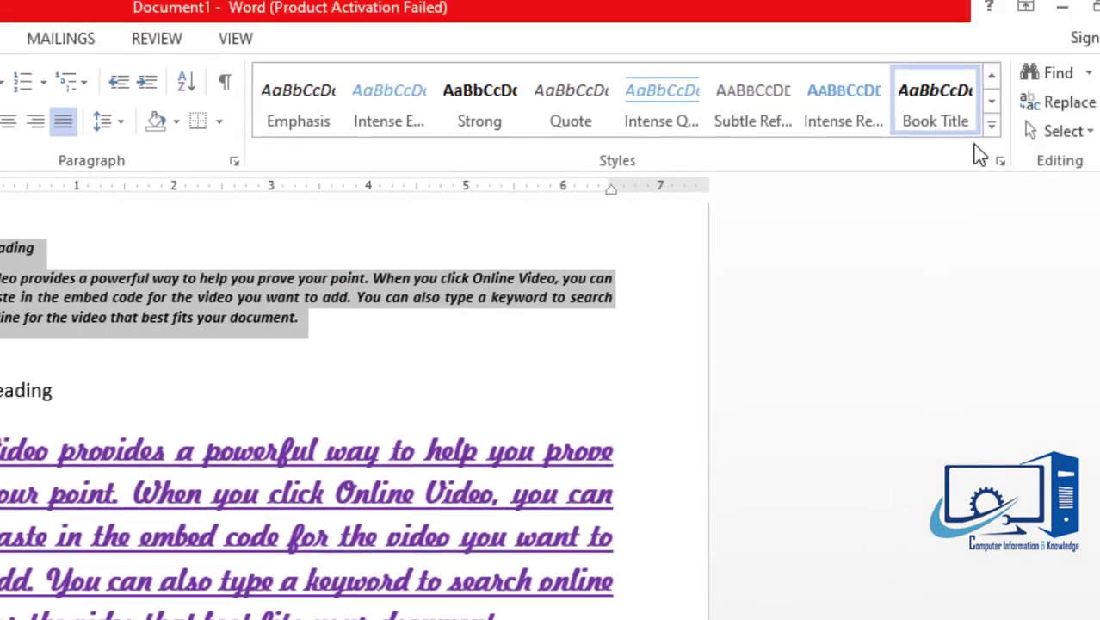
click(941, 162)
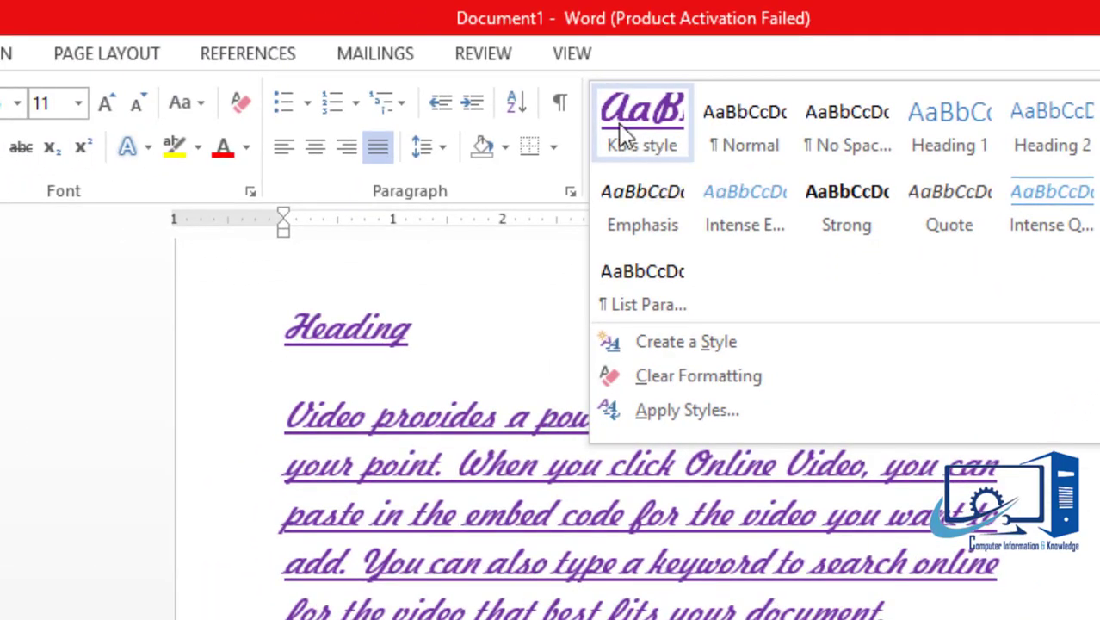
click(643, 148)
click(600, 417)
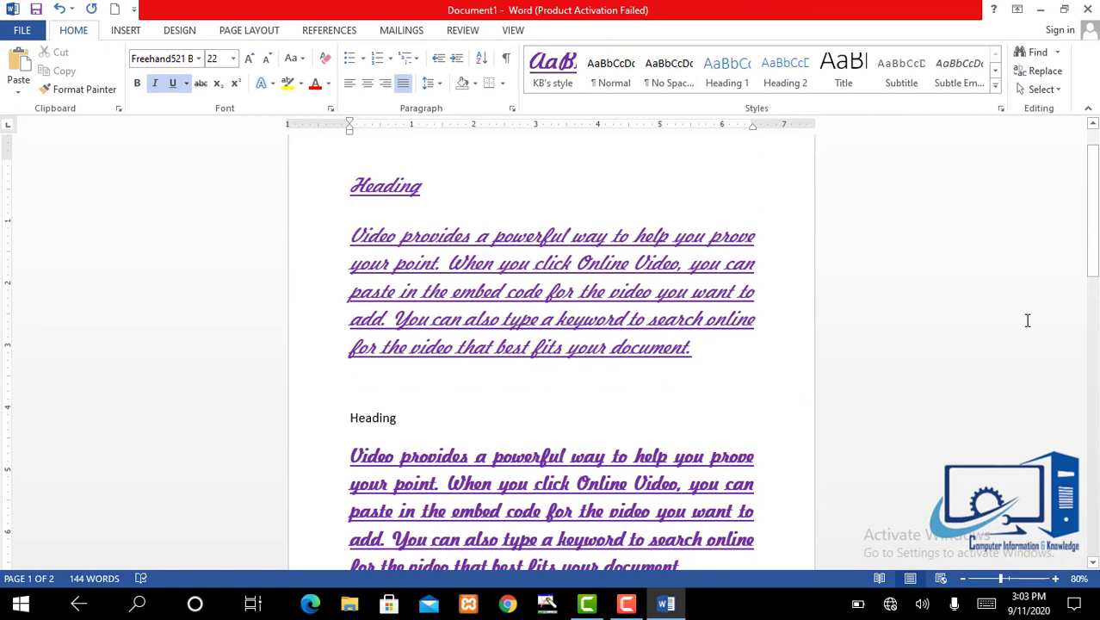
drag(1093, 237, 1097, 341)
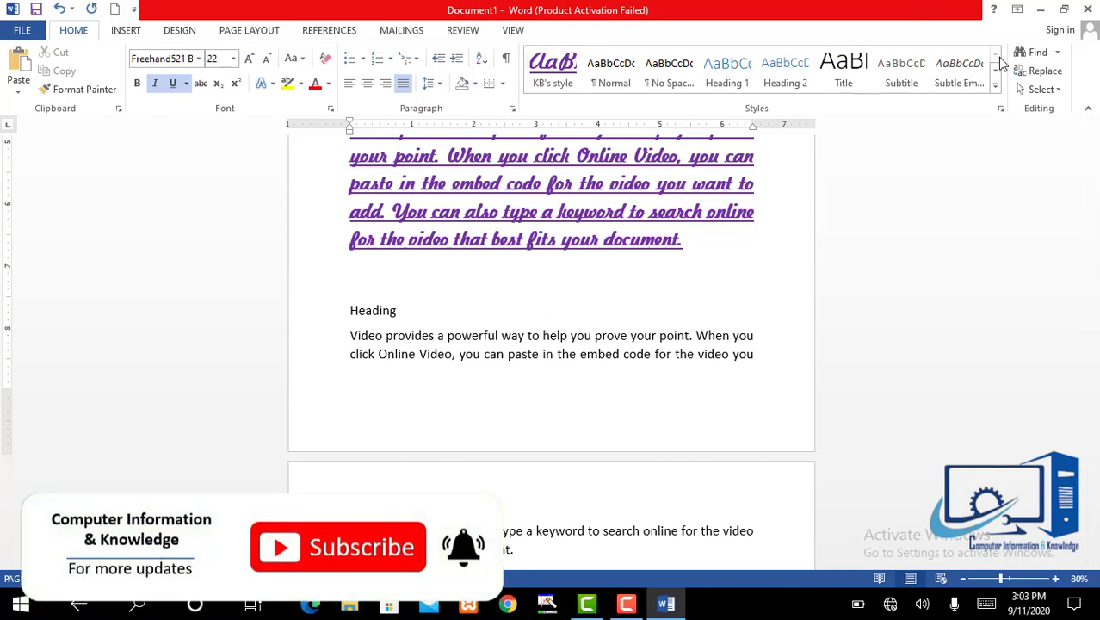
click(996, 86)
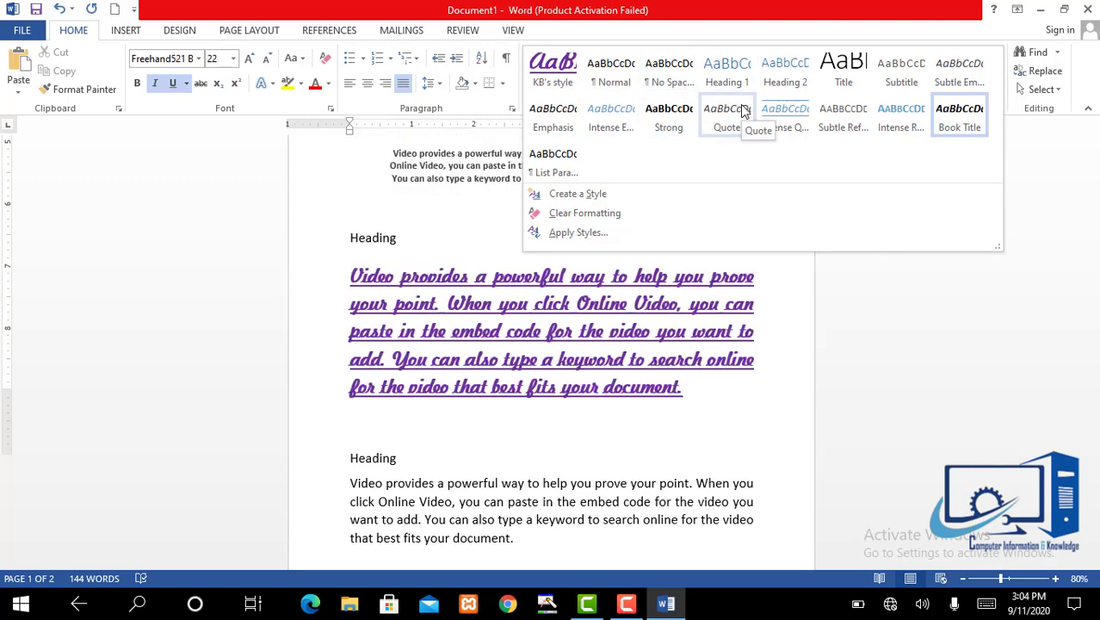
click(618, 335)
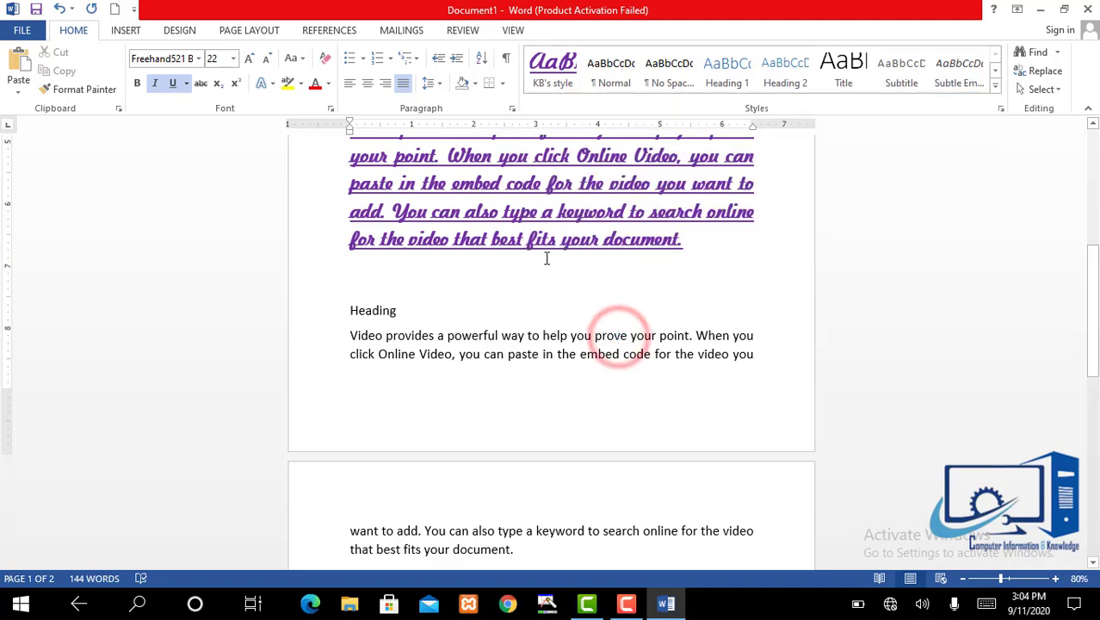
drag(1094, 290, 1093, 207)
Step: Minimize the document window and return to the Windows Start screen
click(1041, 10)
key(super)
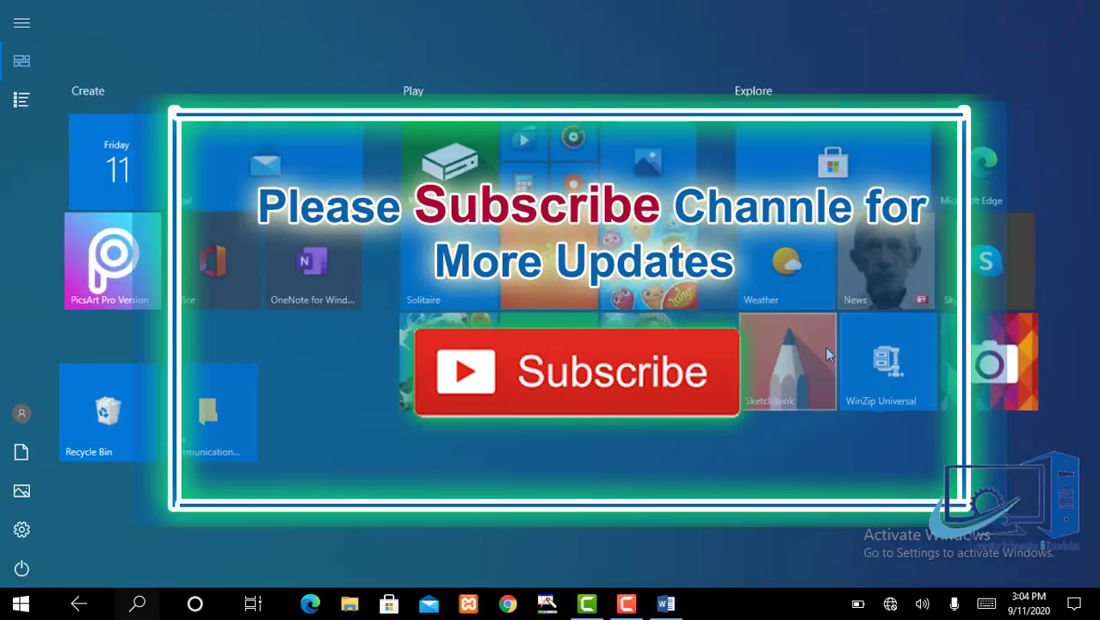